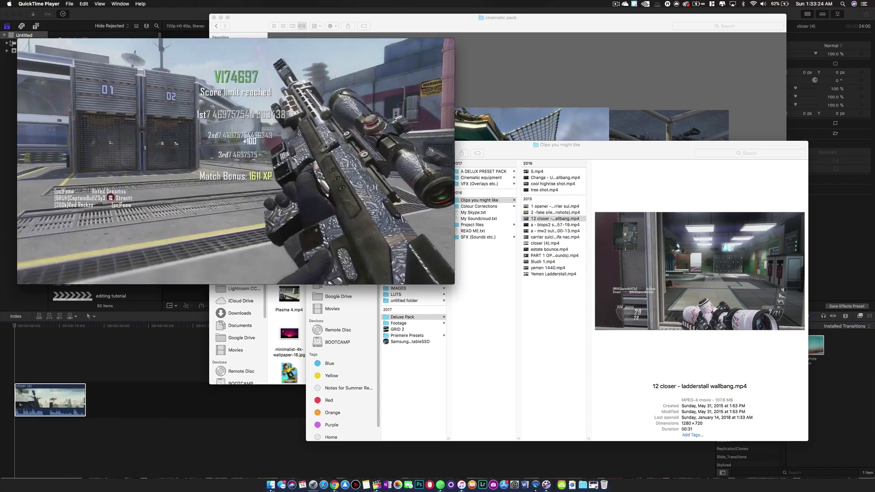
- Append 12 closer - ladderstall wallbang.mp4 after the first timeline clip and place WestLondon.mp3 beneath the clips from the timeline's start
click(23, 43)
click(39, 47)
drag(537, 221, 132, 399)
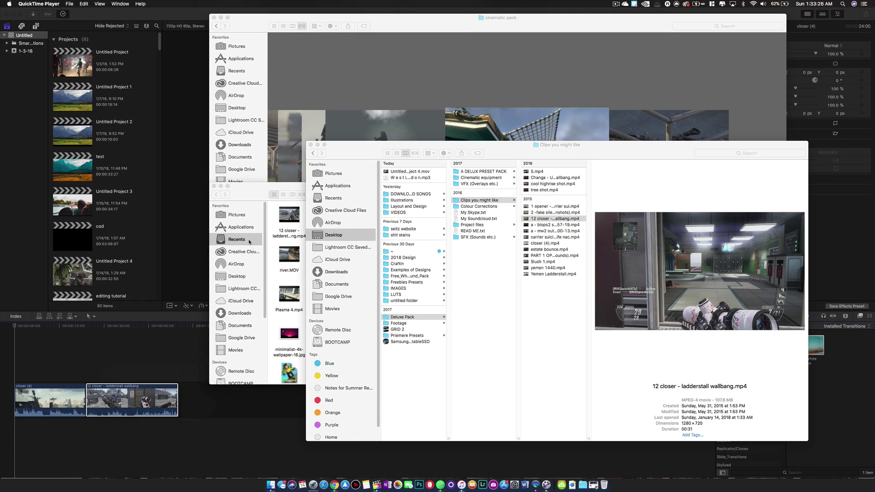
click(408, 178)
drag(407, 177, 21, 428)
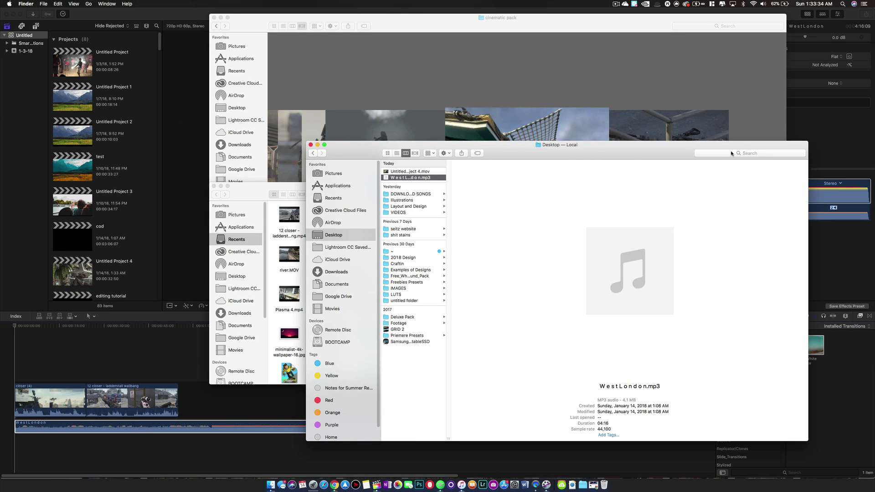
- Search the Desktop for "dsr" and place DSR.mp3 in the timeline below the WestLondon music, under the first clip
click(758, 154)
text(dsr)
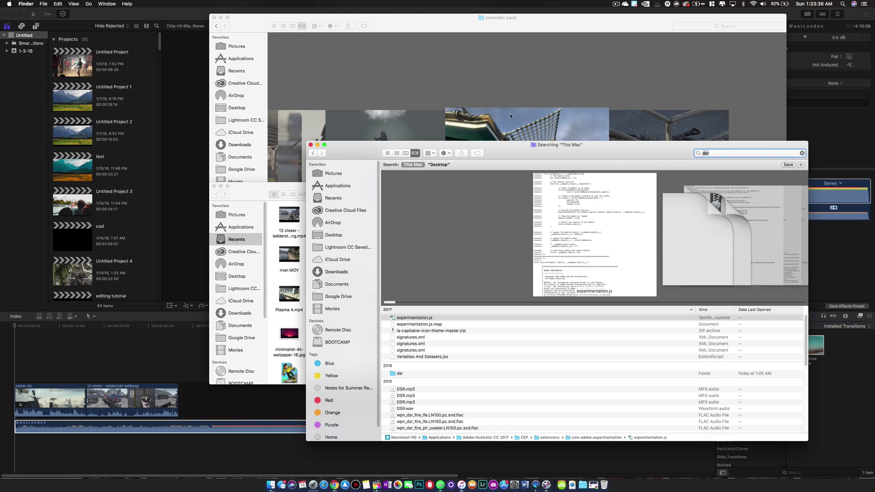
click(438, 165)
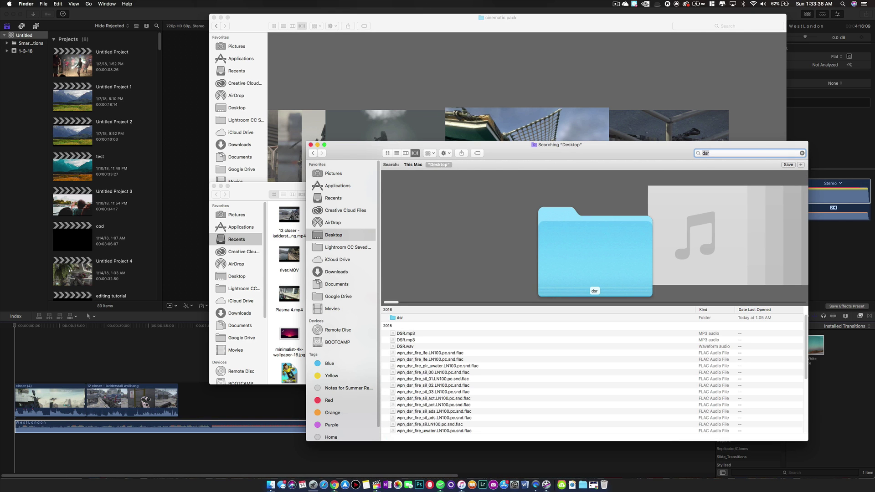
drag(406, 335, 46, 444)
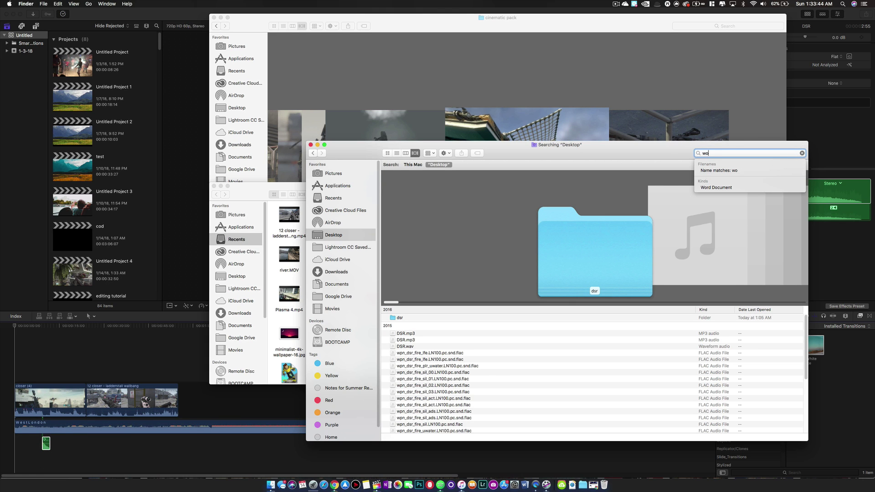
- Search the Desktop for "woosh" and listen to Fast woosh.wav
text(osh)
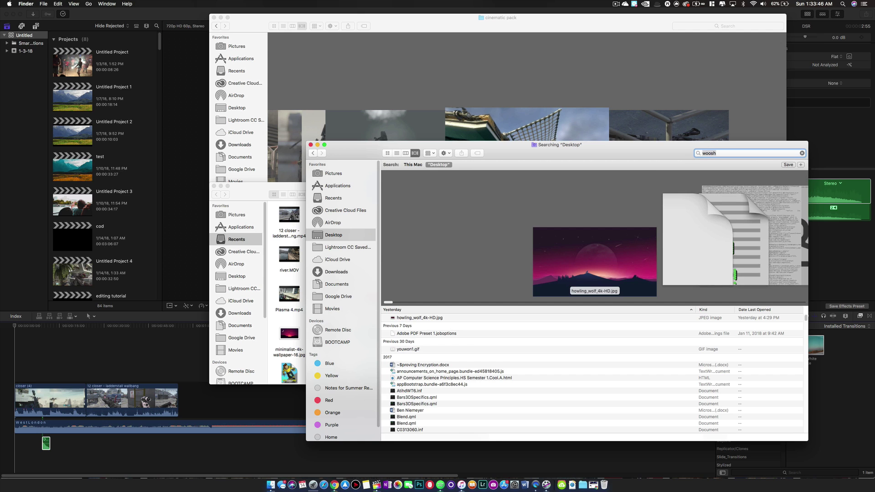
click(432, 325)
double_click(431, 319)
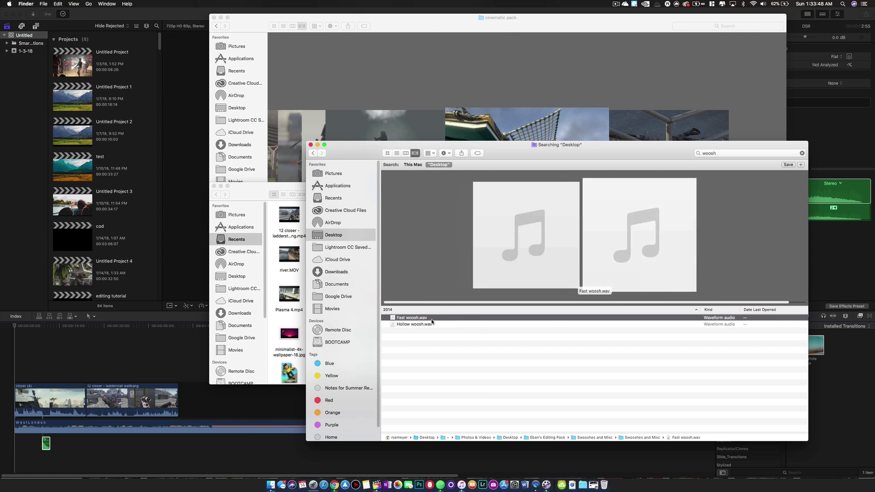
- Return to Final Cut Pro and place Fast woosh.wav in the timeline below the music, at the DSR sound effect
key(super+Tab)
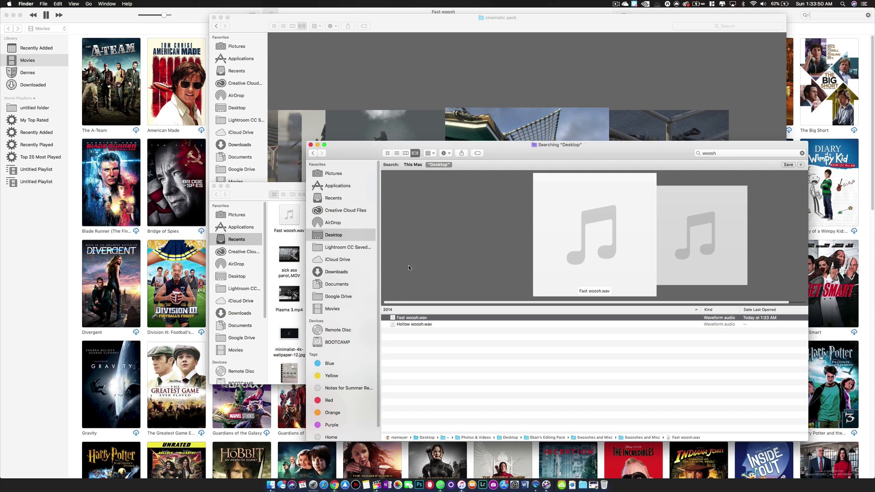
key(super+Tab)
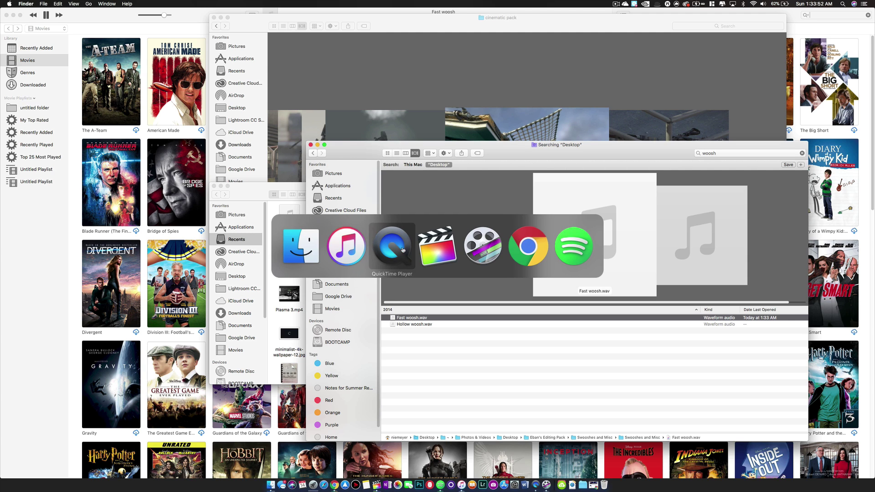
click(421, 259)
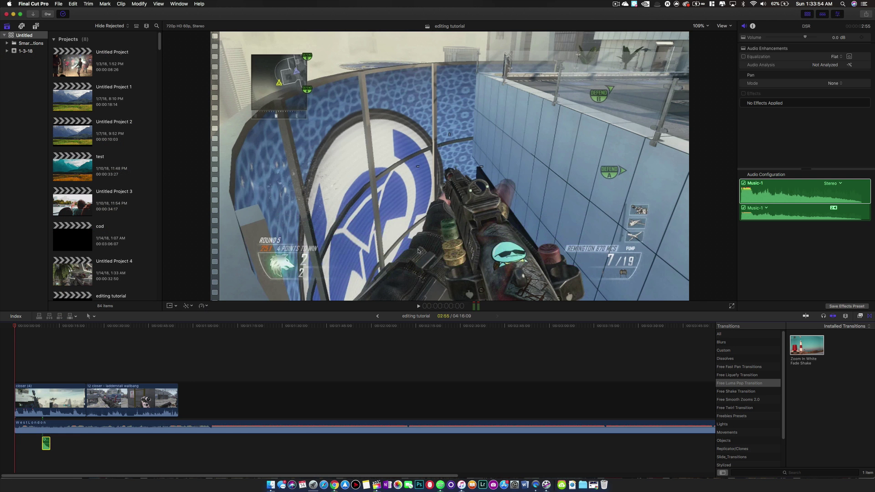
key(super+Tab)
click(350, 252)
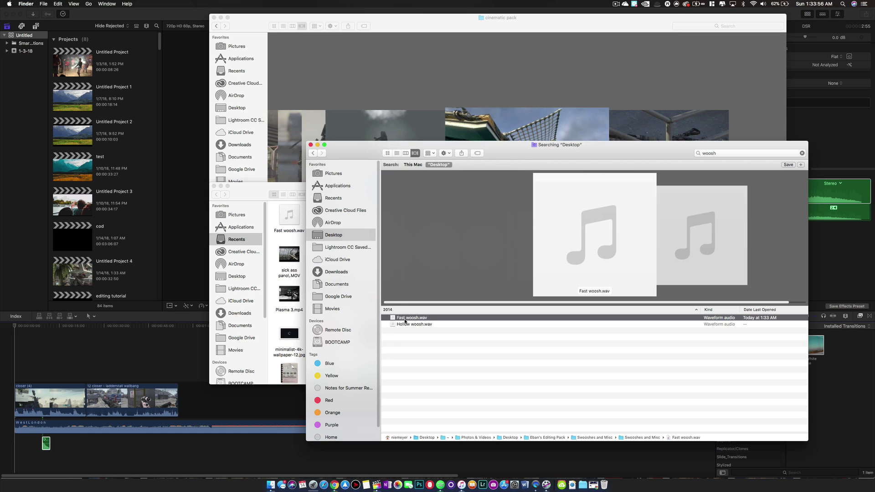
drag(405, 321, 42, 440)
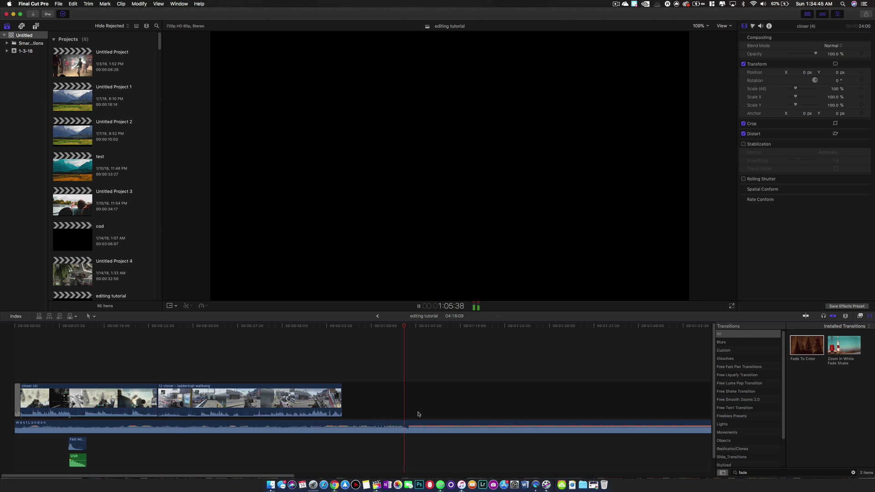
- Trim the opening off the WestLondon music, leaving a duration of 3:13:42
drag(15, 426, 387, 429)
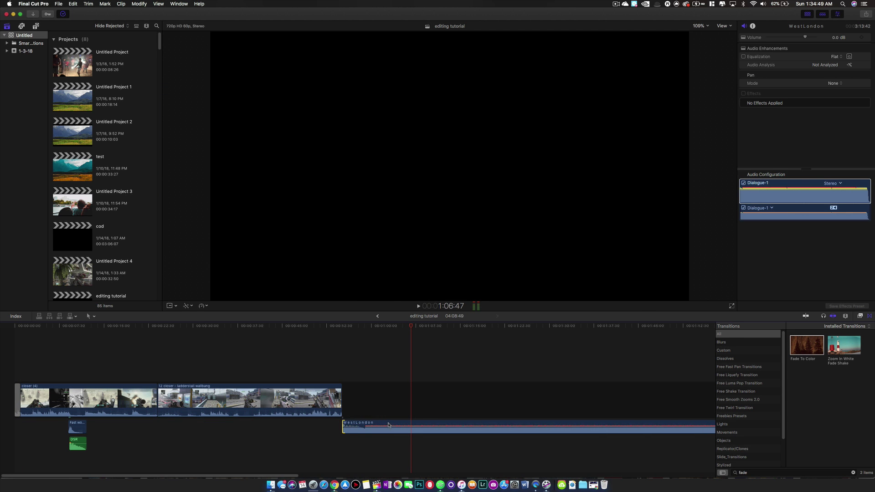
key(super+z)
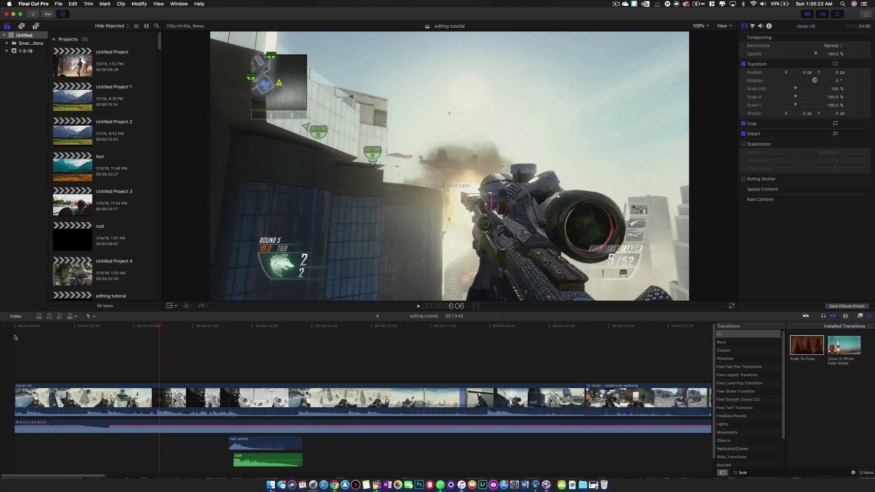
- Review the opening of closer (4) and trim its start, shortening the clip to 21:03
drag(21, 327, 103, 334)
key(space)
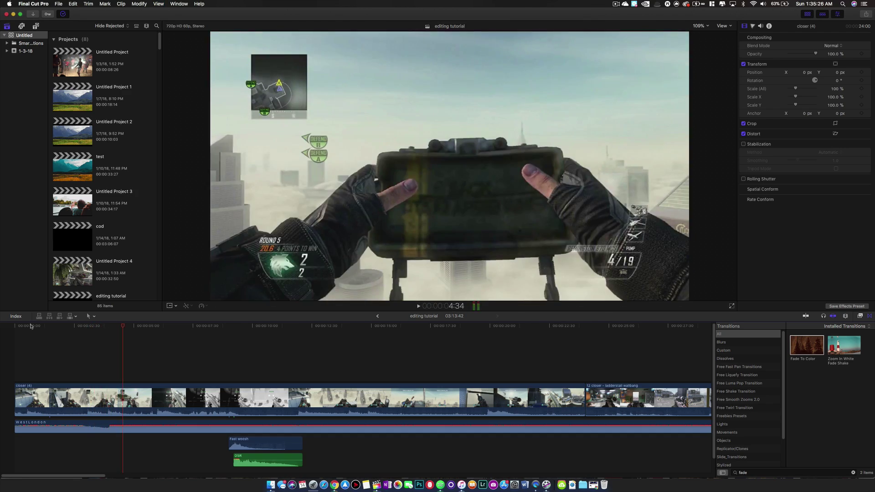
click(7, 328)
drag(21, 328, 97, 339)
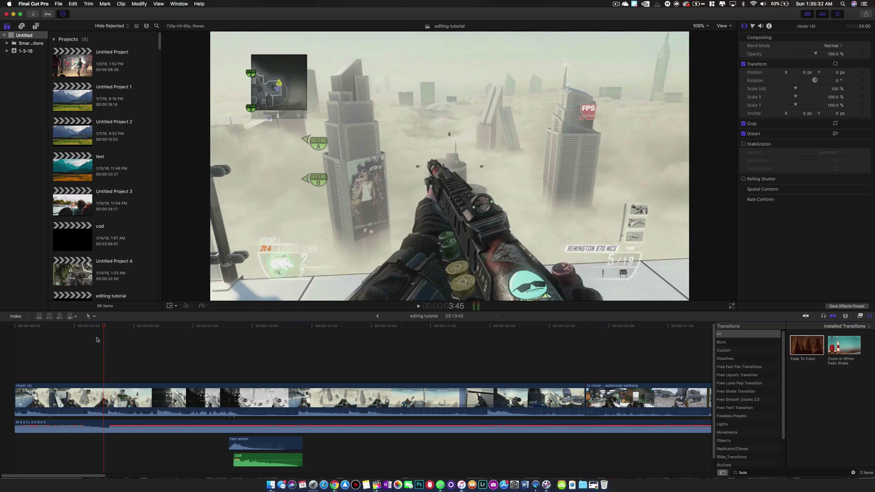
drag(17, 393, 78, 395)
- Realign the WestLondon music with the trimmed first clip's start and play the opening seconds
click(92, 425)
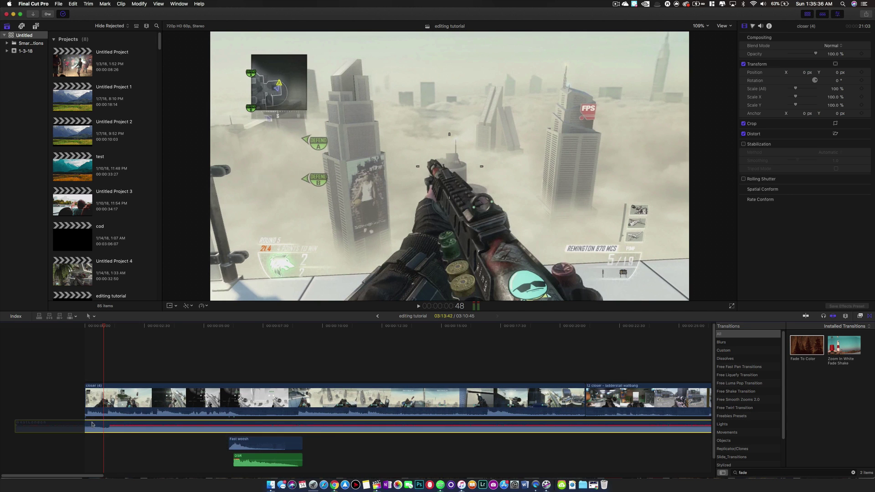
drag(92, 424, 163, 424)
click(85, 327)
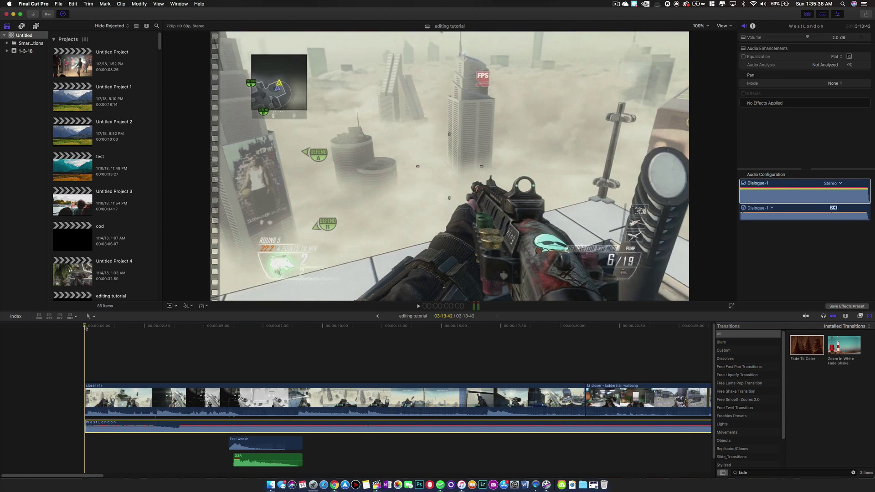
key(space)
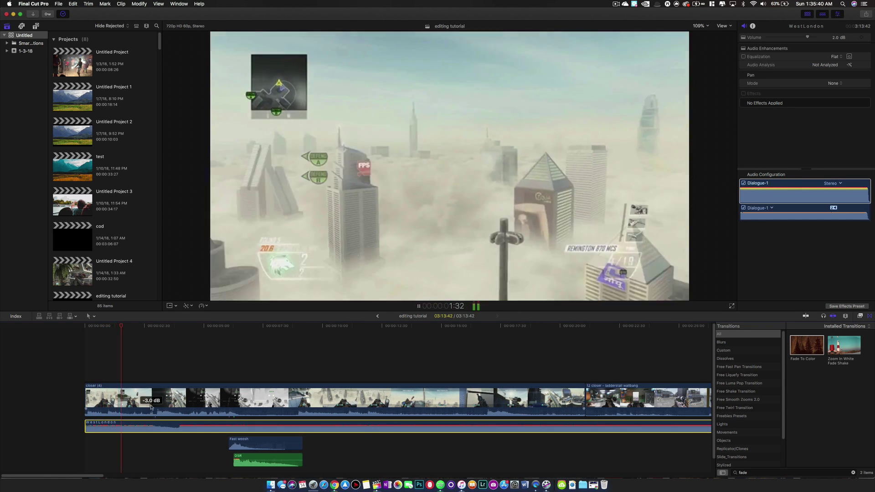
key(space)
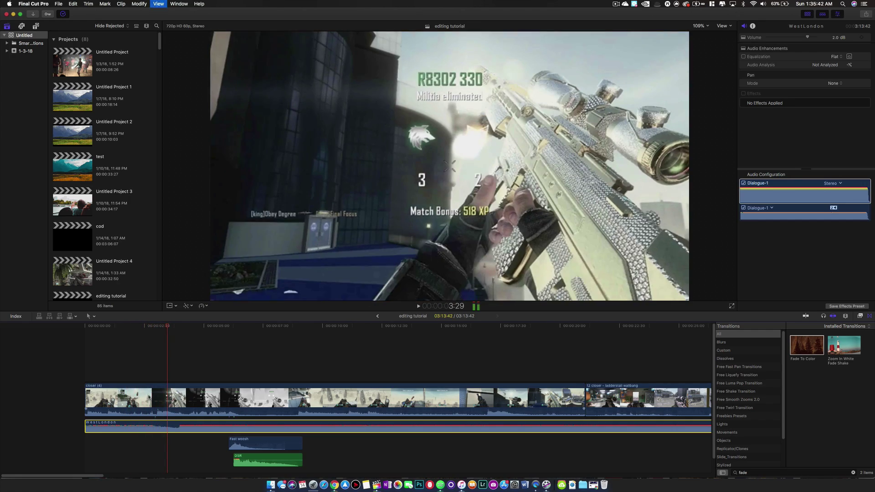
- Show the retime editor for closer (4) and split its speed into two segments at 1:53
click(143, 327)
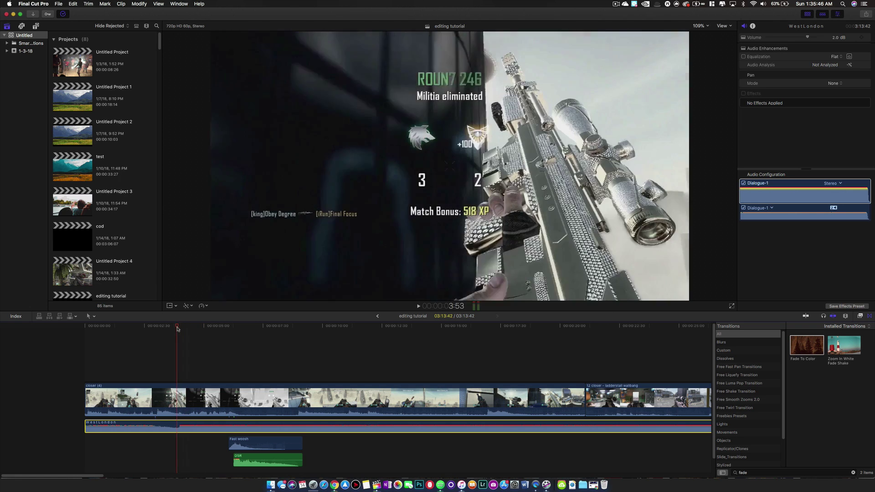
click(155, 391)
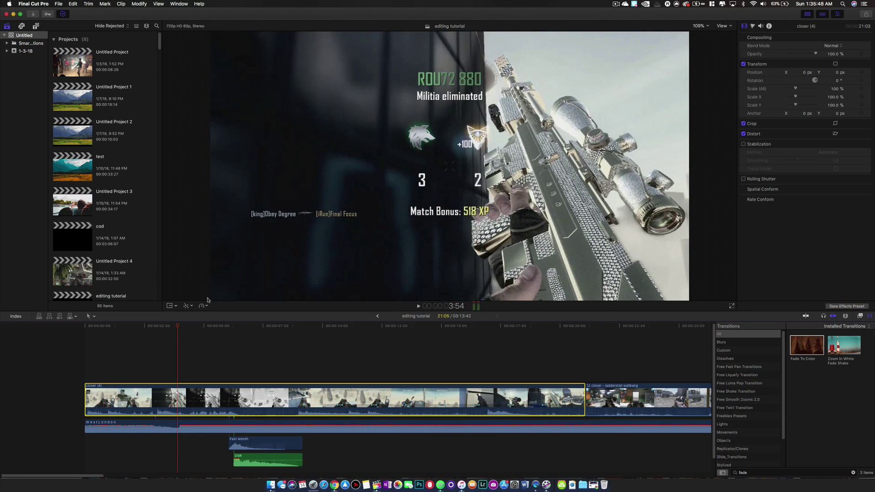
key(ctrl+v)
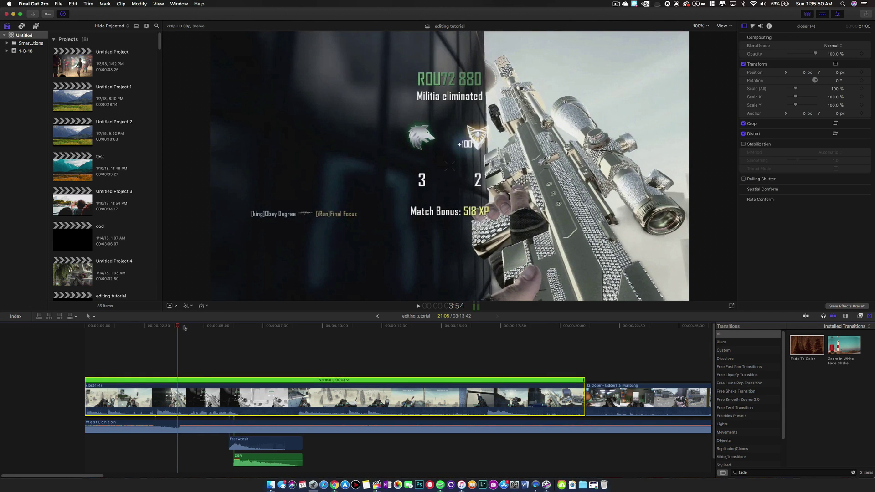
drag(185, 327, 1, 338)
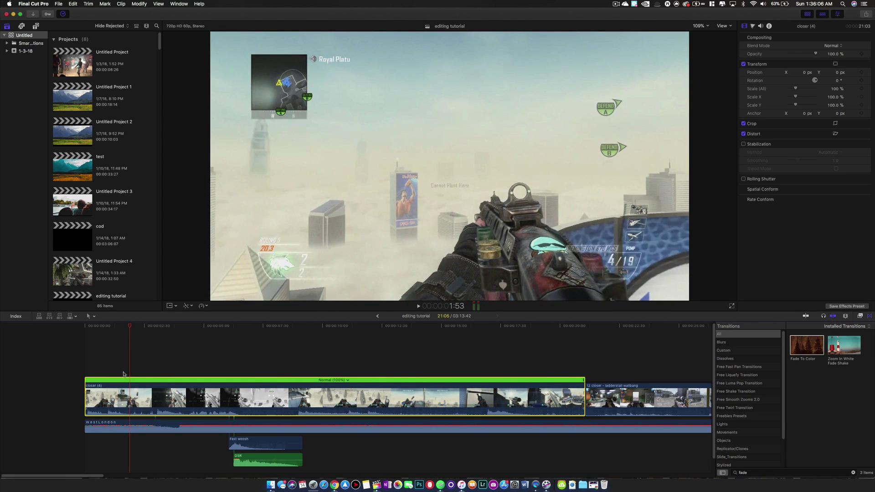
key(shift+b)
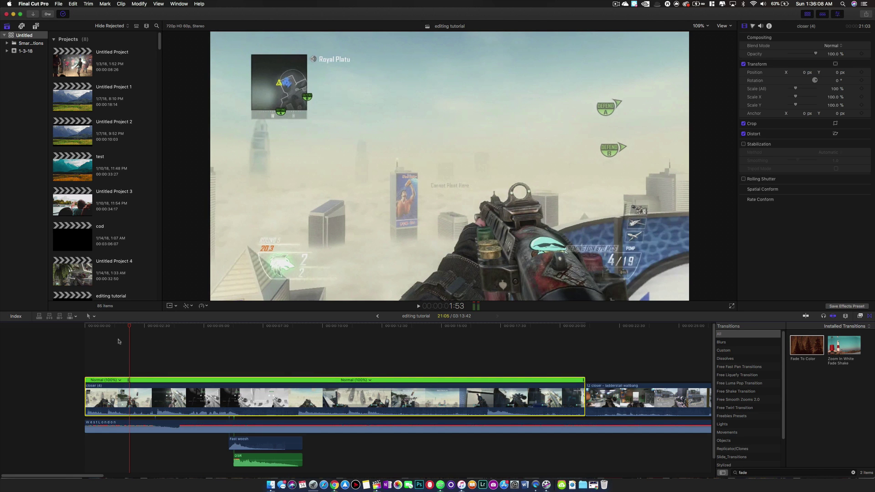
- Slow the first speed segment of closer (4) to 62%
mouse_move(117, 328)
mouse_down()
mouse_move(99, 330)
mouse_move(121, 327)
mouse_up()
click(132, 385)
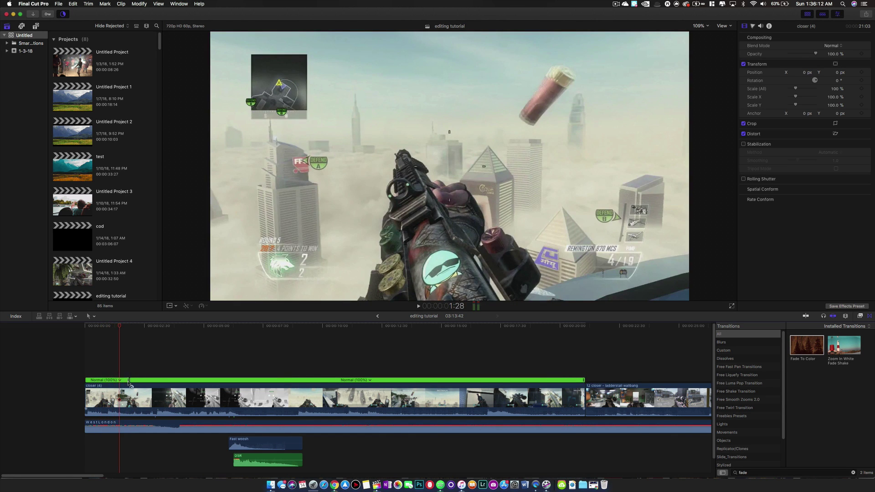
drag(129, 381, 101, 383)
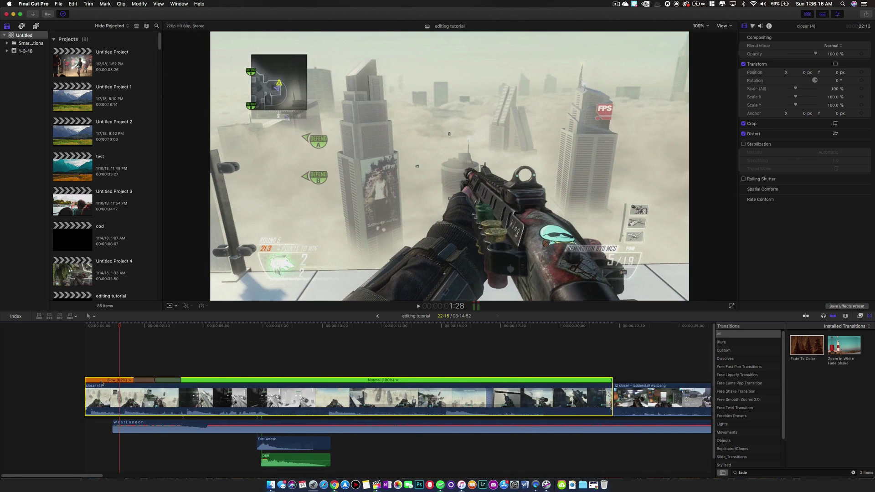
click(133, 380)
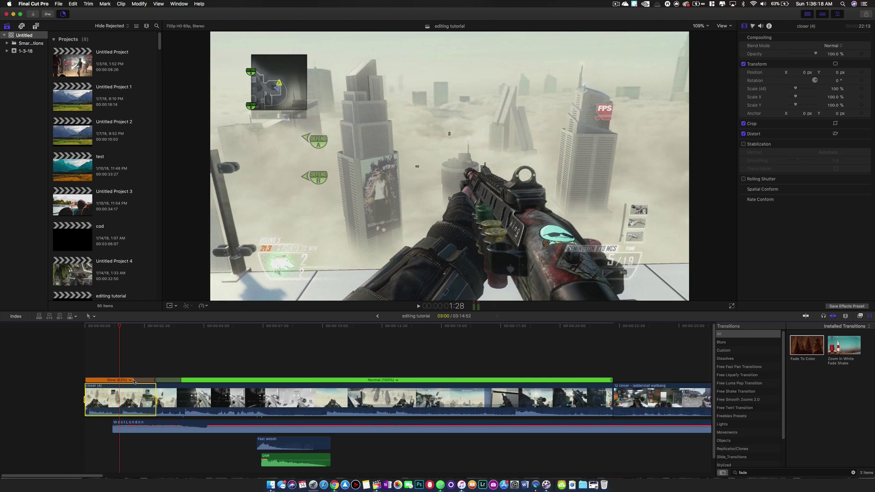
double_click(133, 381)
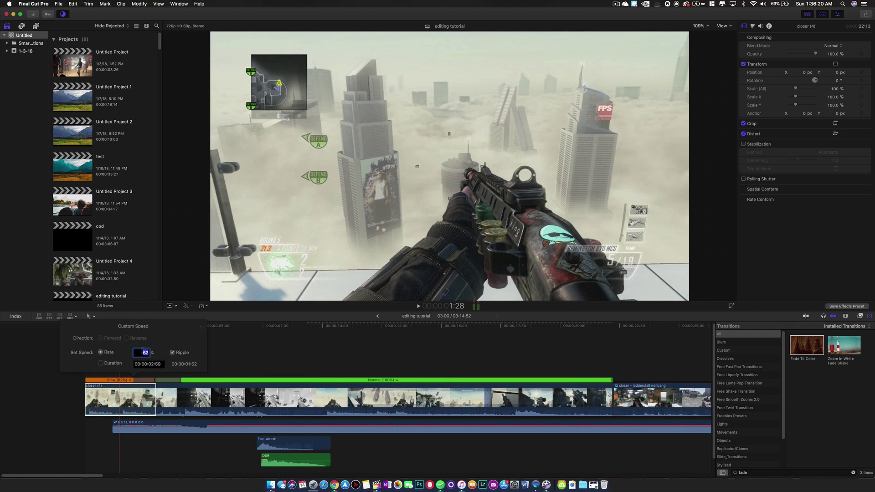
click(63, 388)
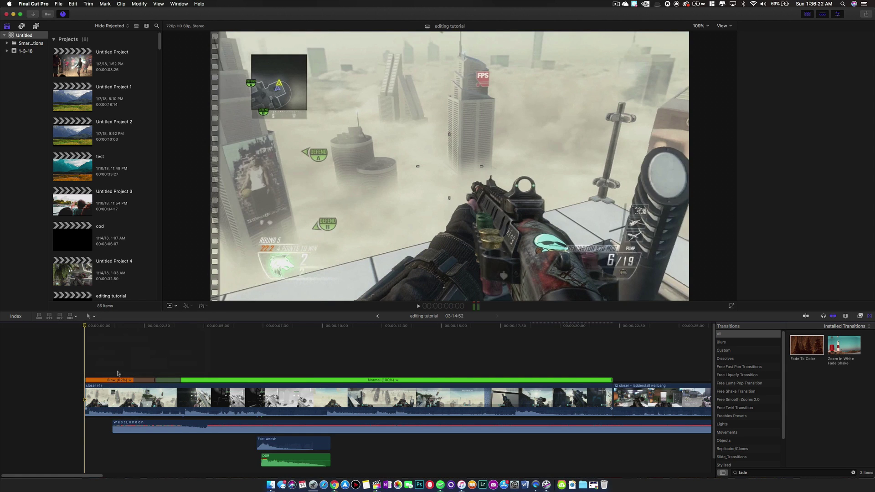
- Play the slowed opening and move the WestLondon music back to the first clip's start
key(space)
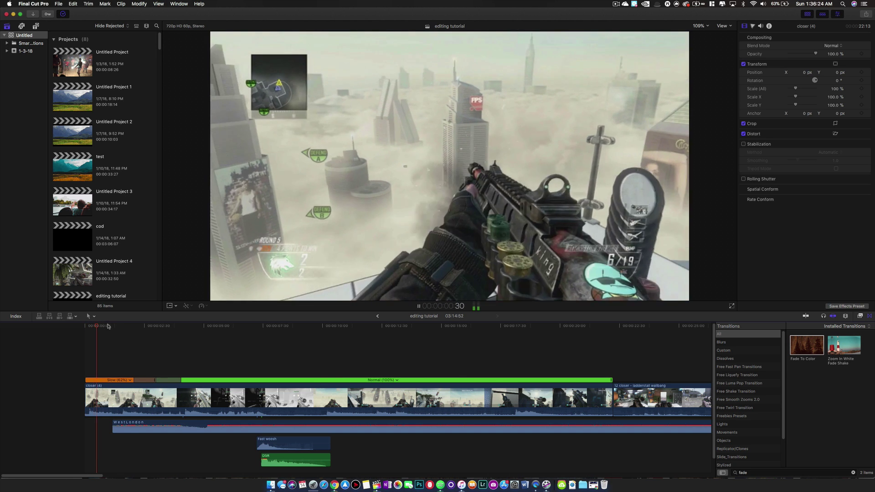
drag(130, 411, 90, 422)
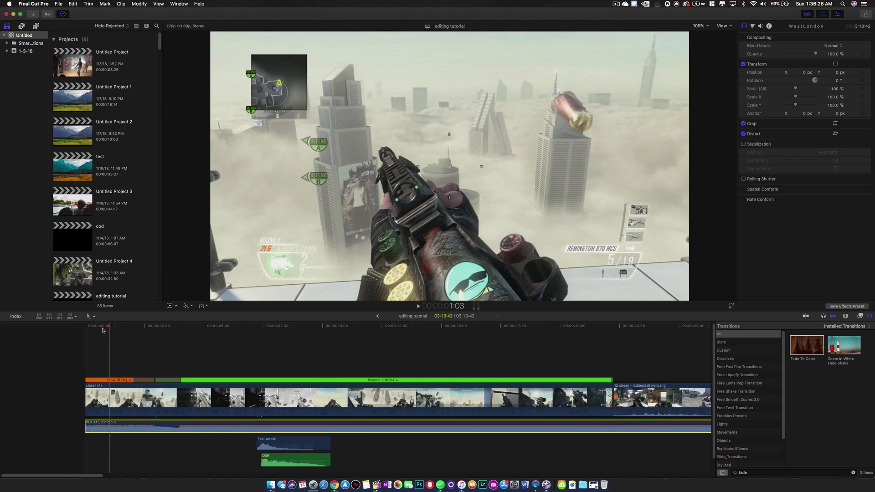
- Play the opening with the music and adjust the first speed segment of closer (4) to 70%
key(space)
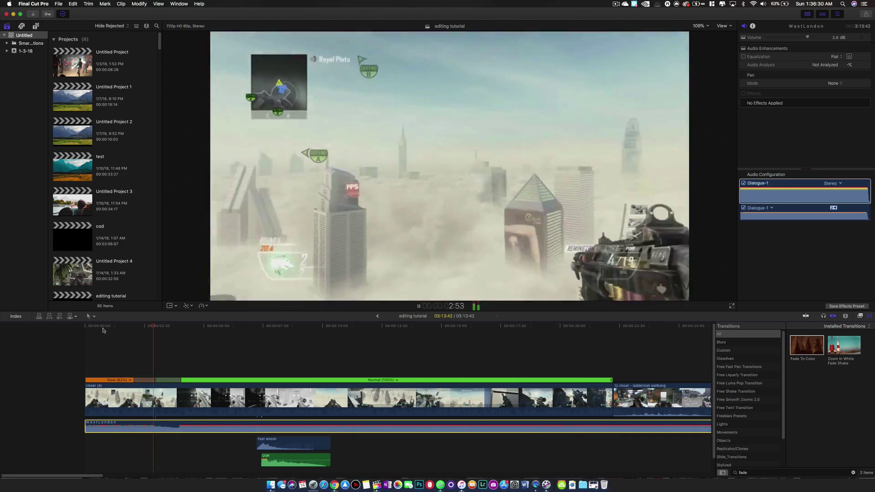
key(space)
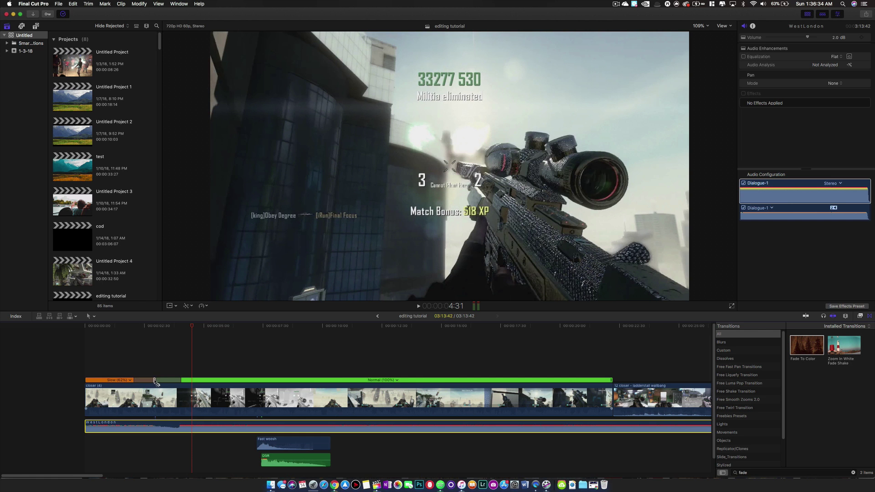
drag(155, 382, 146, 382)
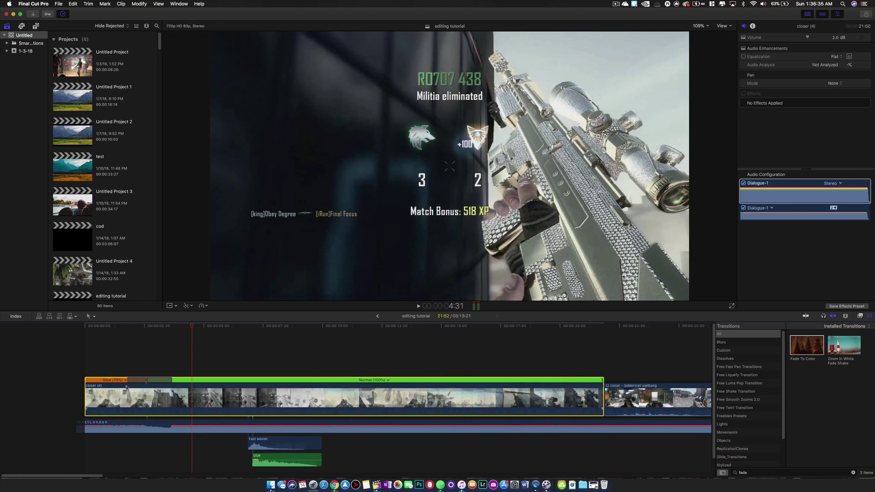
- Set the first speed segment of closer (4) to 80% and realign the WestLondon music with the clip's start
double_click(98, 381)
key(Return)
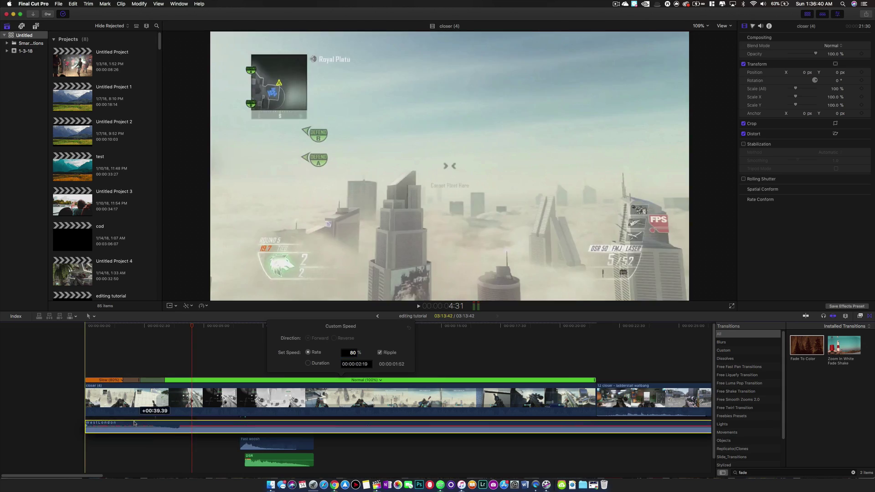
click(115, 424)
- Play the opening with the music to check the timing of the first speed segment
click(89, 326)
key(space)
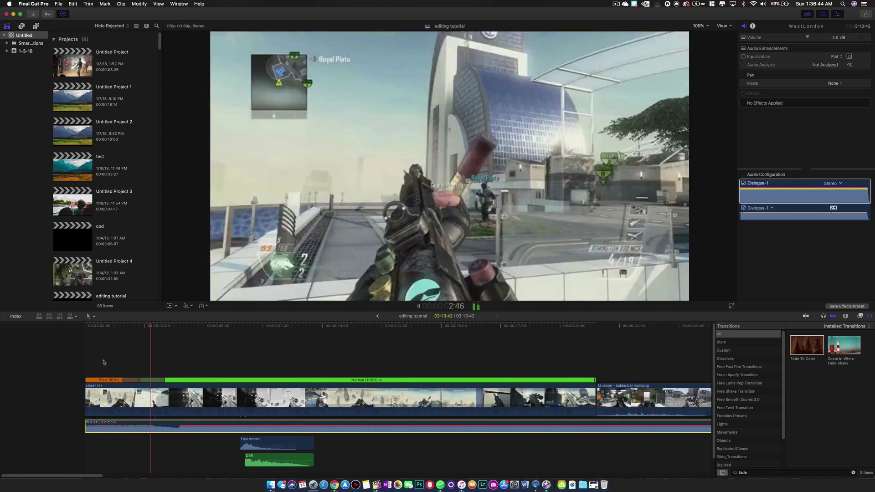
key(space)
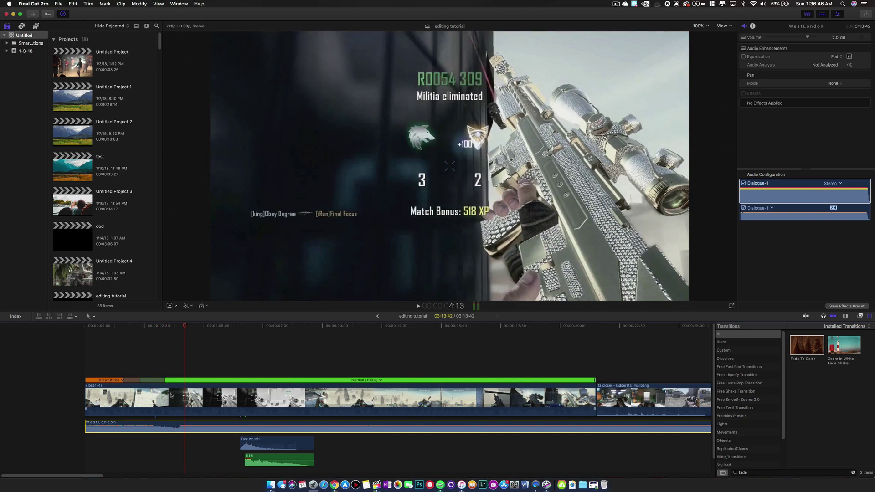
- Shorten the speed transition after the slow opening of closer (4) and split the clip's speed at 2:47
drag(165, 380, 145, 380)
click(151, 400)
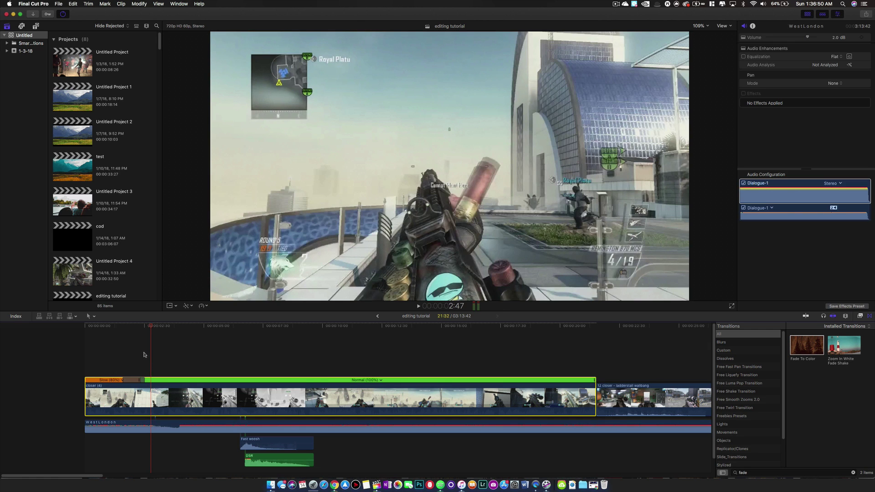
key(shift+b)
- Set the short speed segment ending at 2:47 to 120%
drag(150, 380, 147, 381)
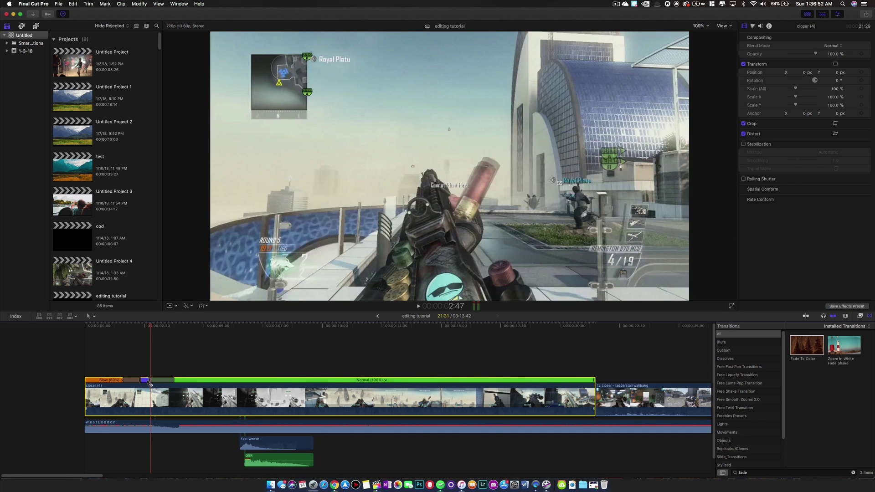
double_click(149, 380)
click(146, 382)
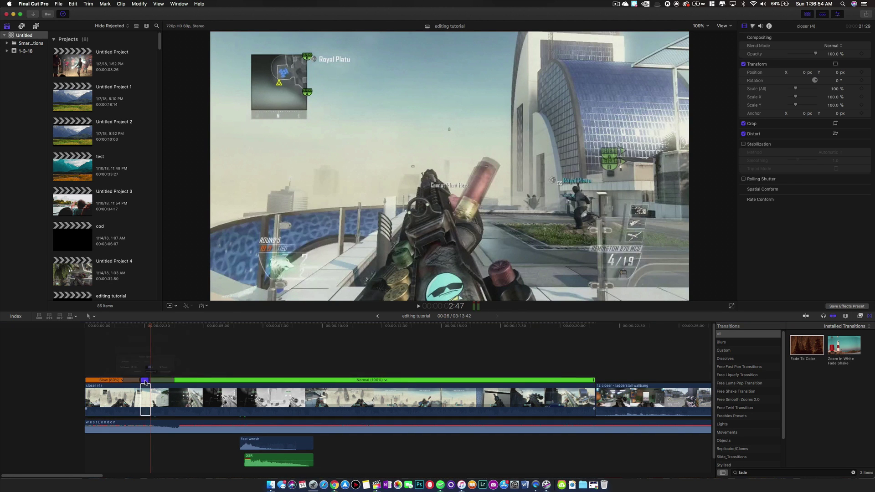
double_click(145, 382)
key(Return)
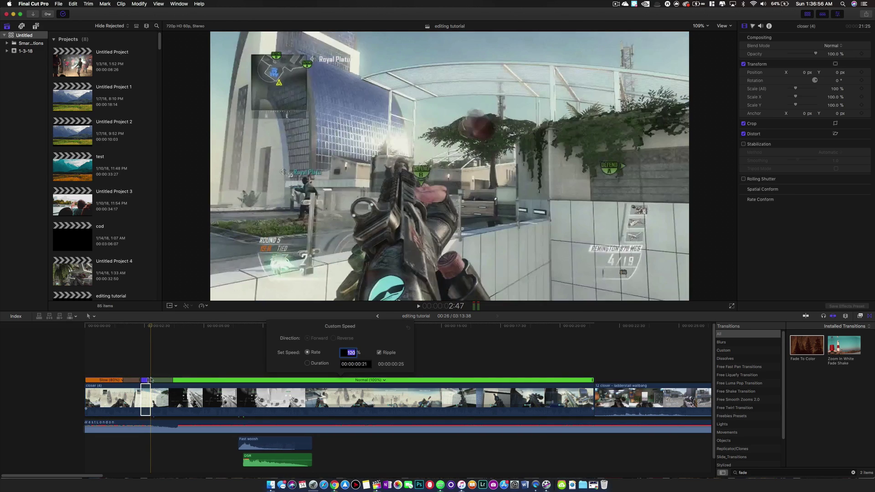
- Play past the sped-up segment, shorten the speed transition following it and split the clip's speed at 3:09
click(141, 328)
key(space)
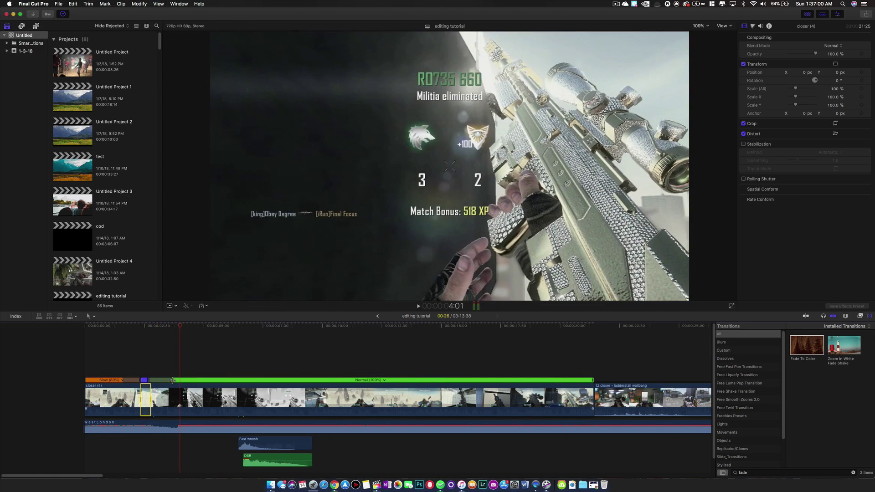
drag(173, 380, 156, 380)
mouse_move(158, 328)
mouse_down()
mouse_move(168, 328)
mouse_move(160, 329)
mouse_up()
click(173, 403)
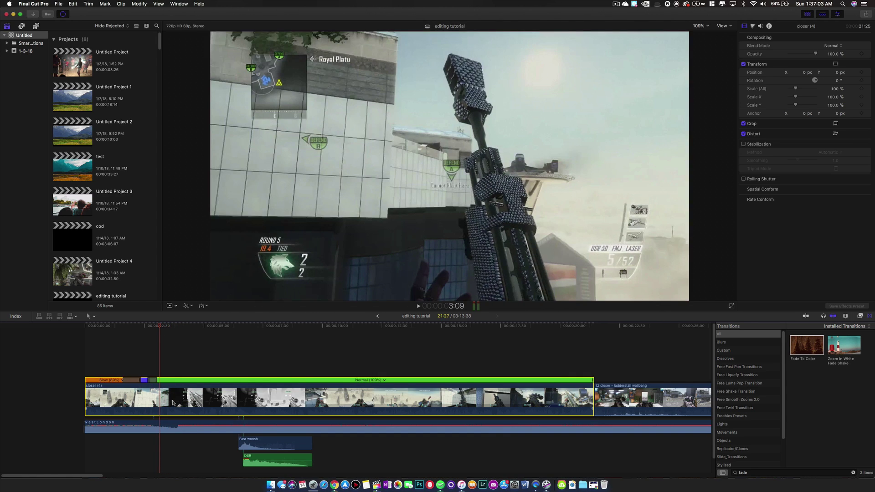
key(shift+b)
- Set the short speed segment ending at 3:09 to 80%
double_click(154, 381)
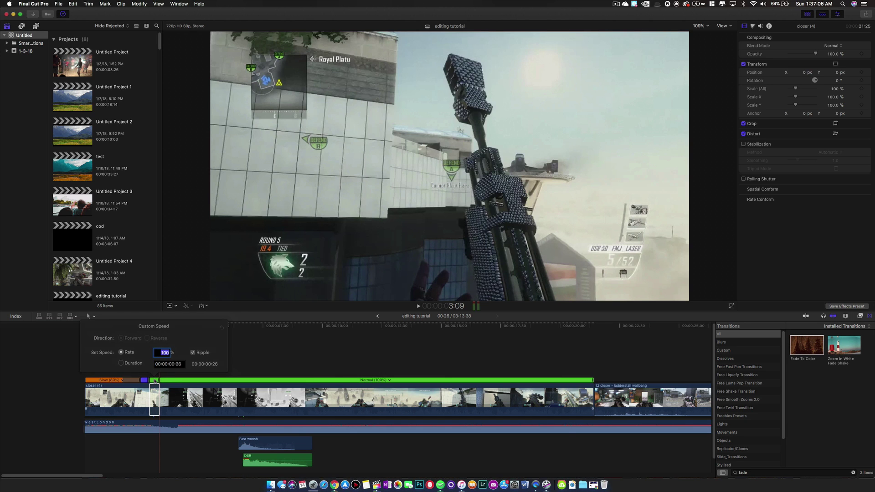
text(80)
key(Return)
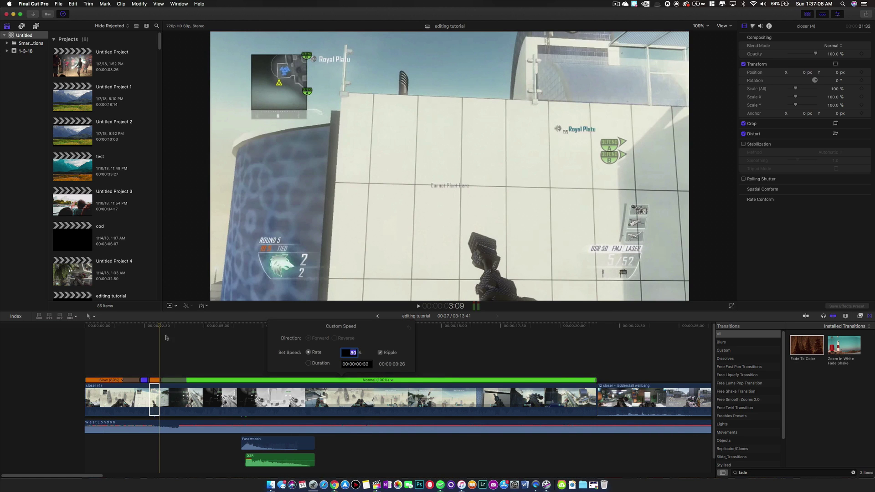
click(164, 332)
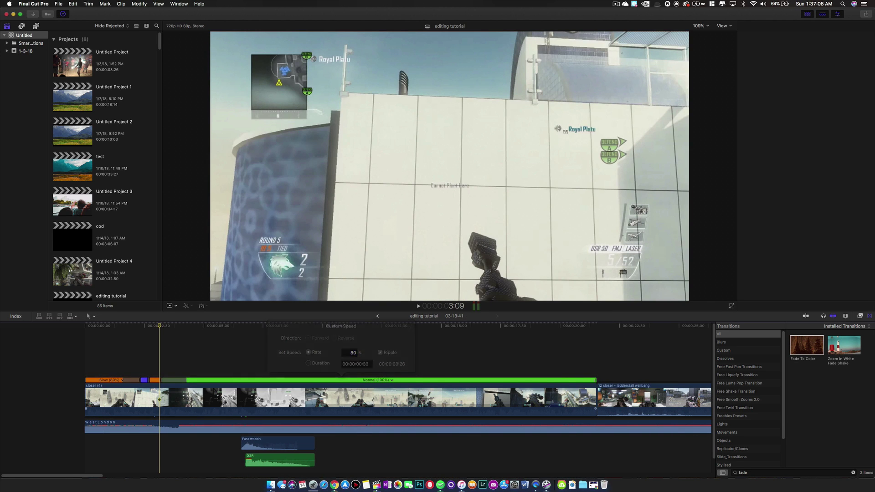
- Shorten the transition after the 80% segment, split the speed at 3:59 and stretch the resulting segment to slow it down
click(186, 381)
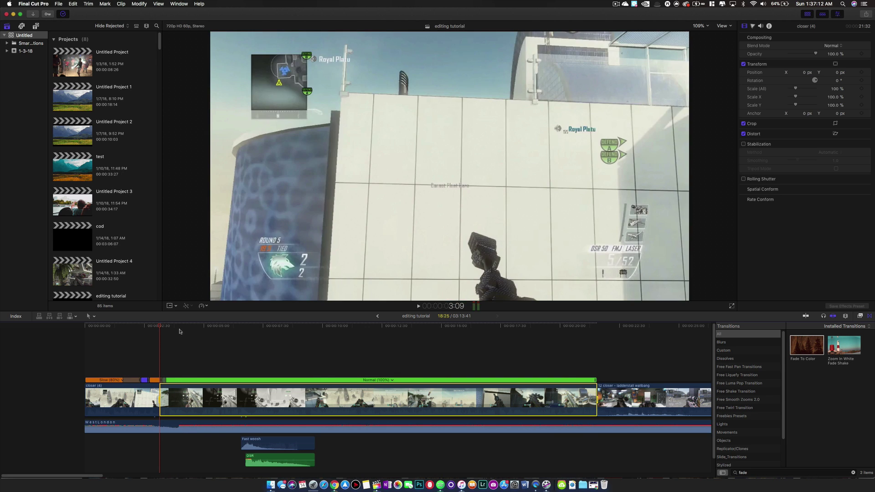
click(180, 328)
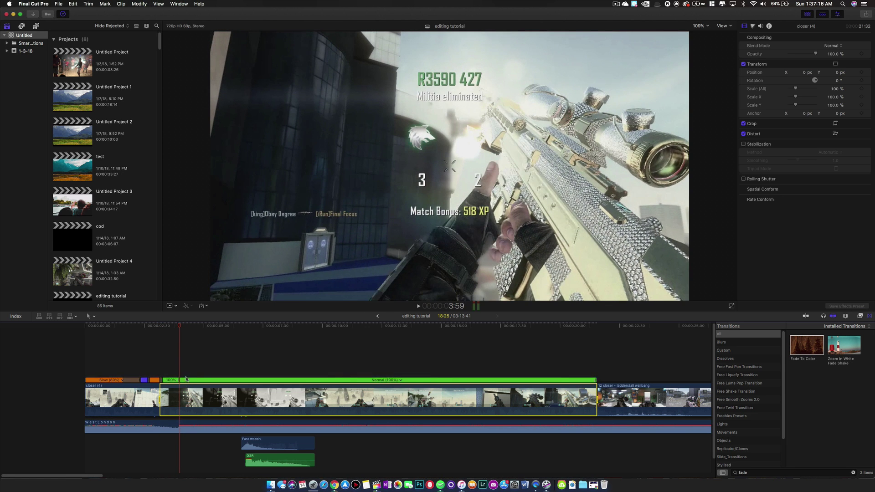
drag(179, 383, 203, 381)
- Play the slowed segment and move the Fast woosh and DSR sound effects earlier together, with DSR starting at about 3:50
click(160, 327)
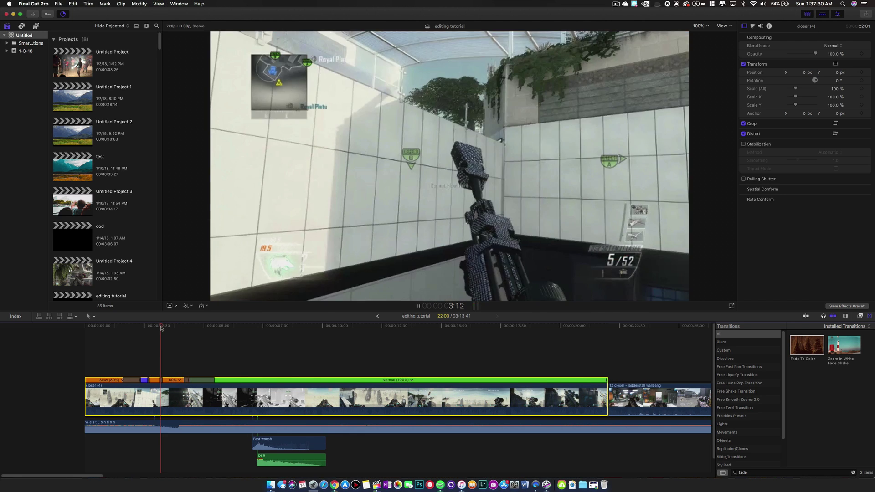
key(space)
key(space)
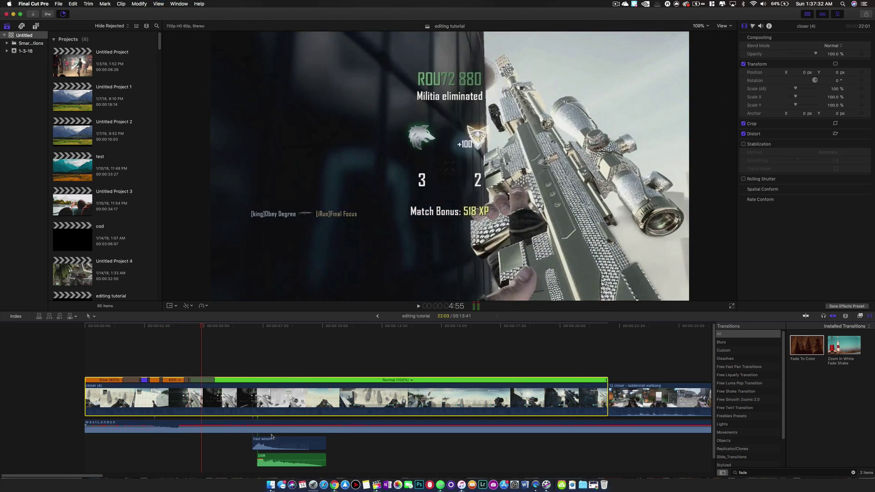
click(279, 444)
super+click(283, 460)
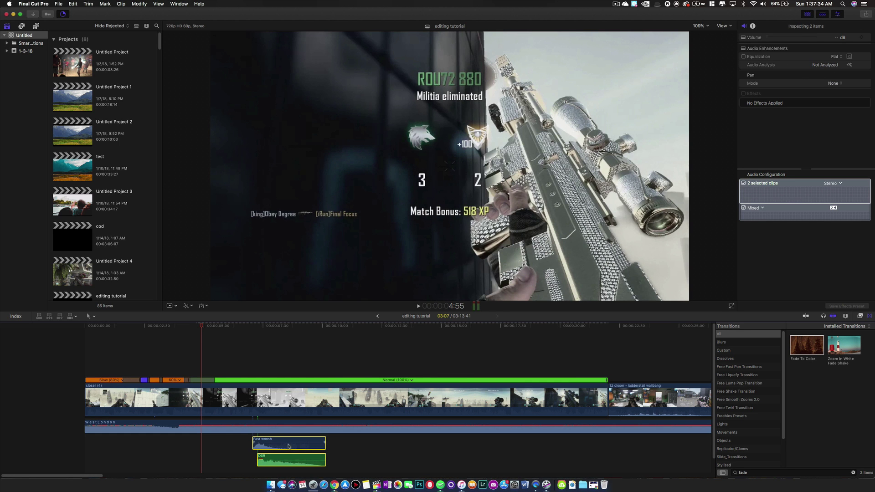
drag(293, 441, 213, 441)
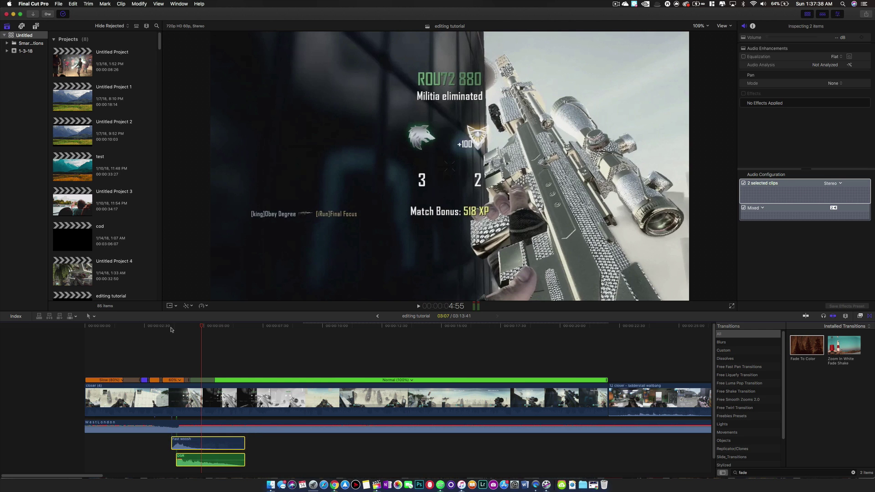
- Scrub to the gunshot at 3:50 and play the section to check the sound effects against the video
click(172, 329)
drag(173, 329, 178, 331)
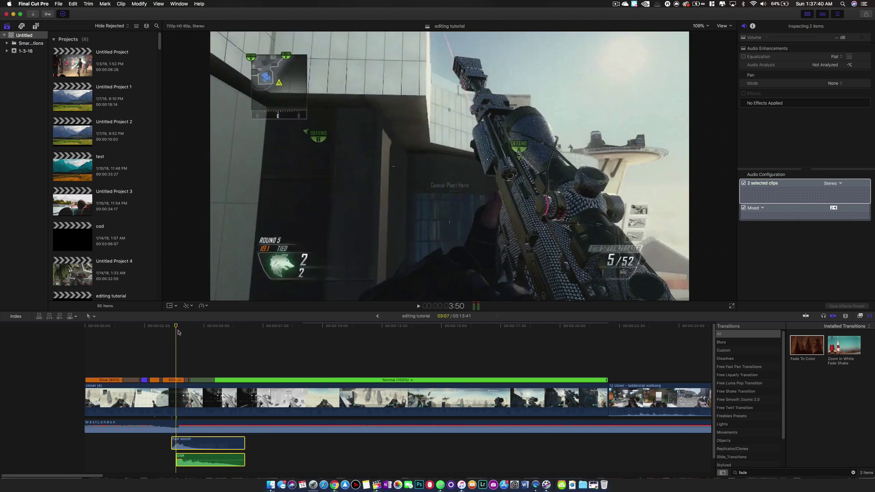
mouse_move(179, 442)
key(space)
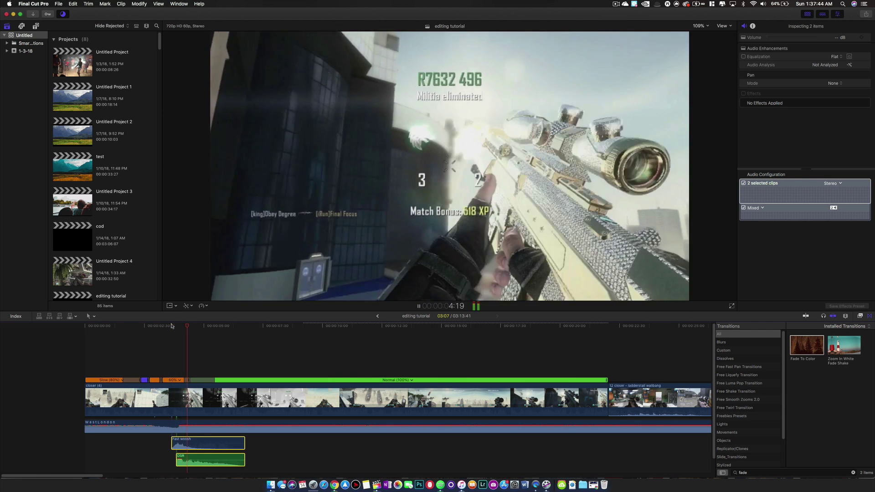
key(space)
- Set the retiming video quality of closer (4) to Frame Blending
click(209, 388)
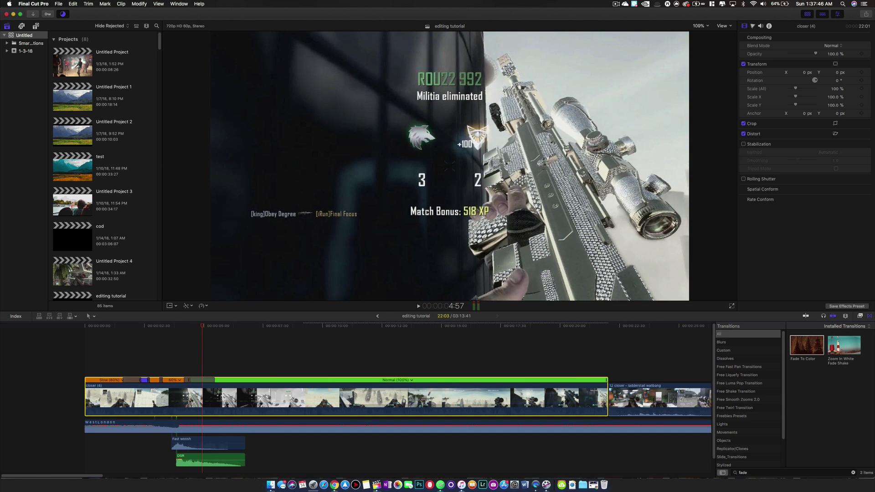
click(202, 305)
mouse_move(228, 404)
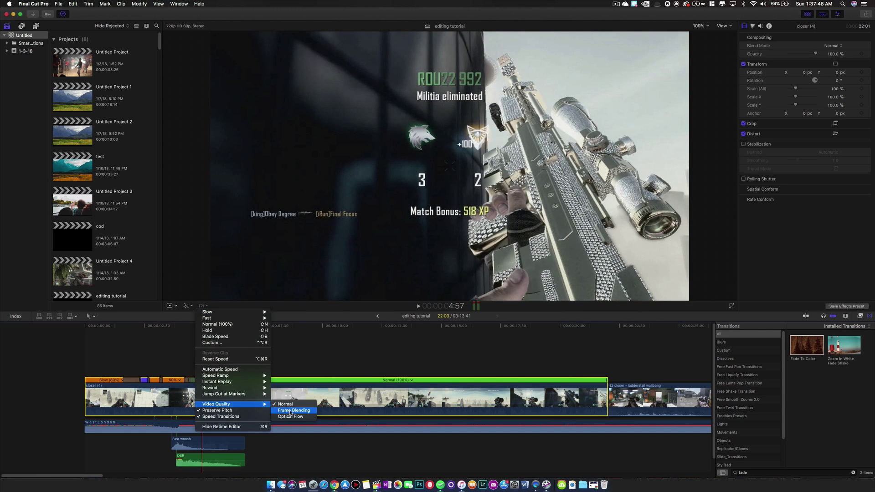
click(290, 411)
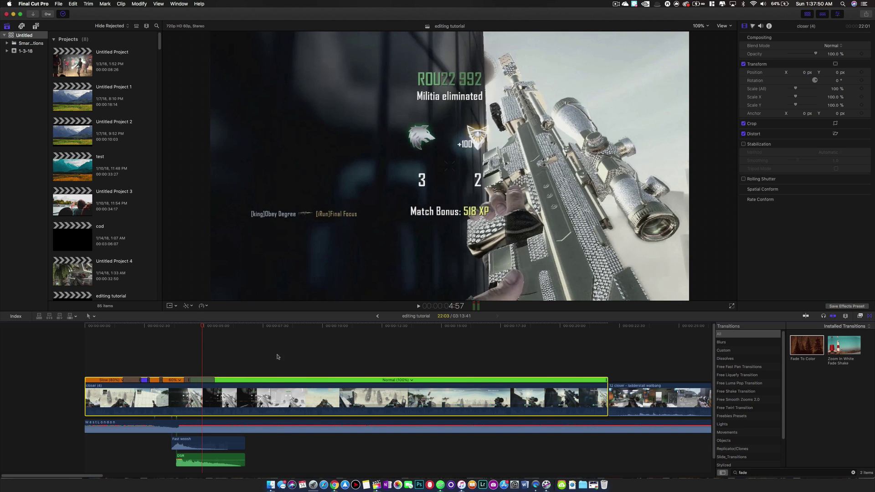
click(203, 306)
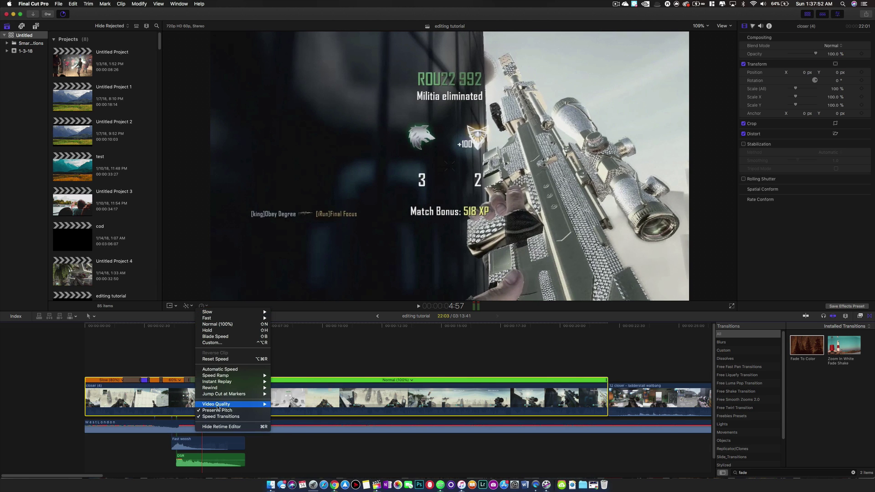
- Check the rendering progress in Background Tasks and play the retimed opening from the start
click(128, 328)
click(65, 13)
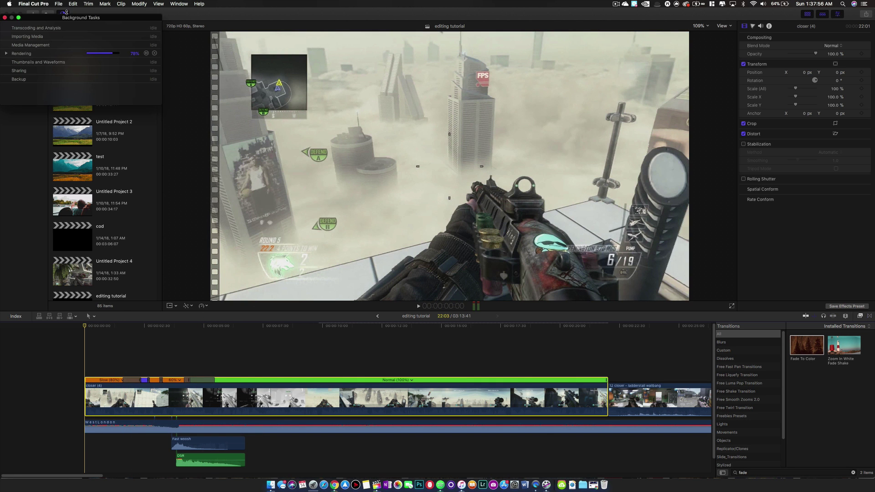
click(4, 18)
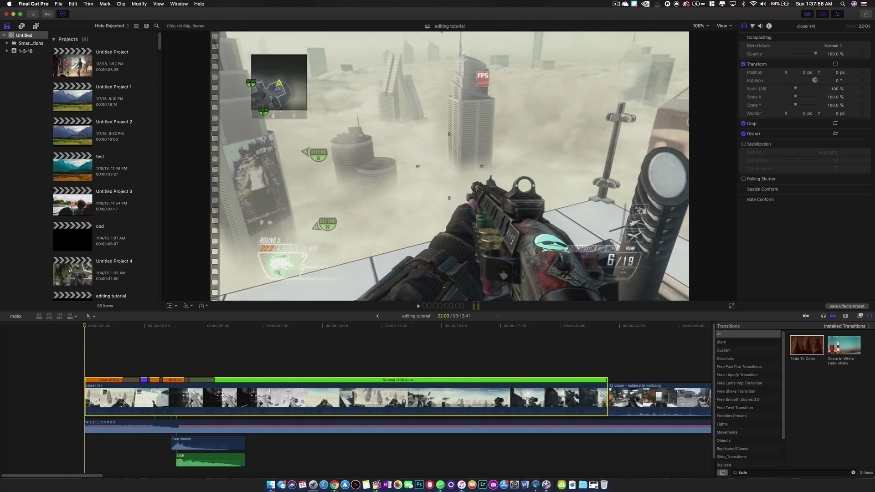
key(space)
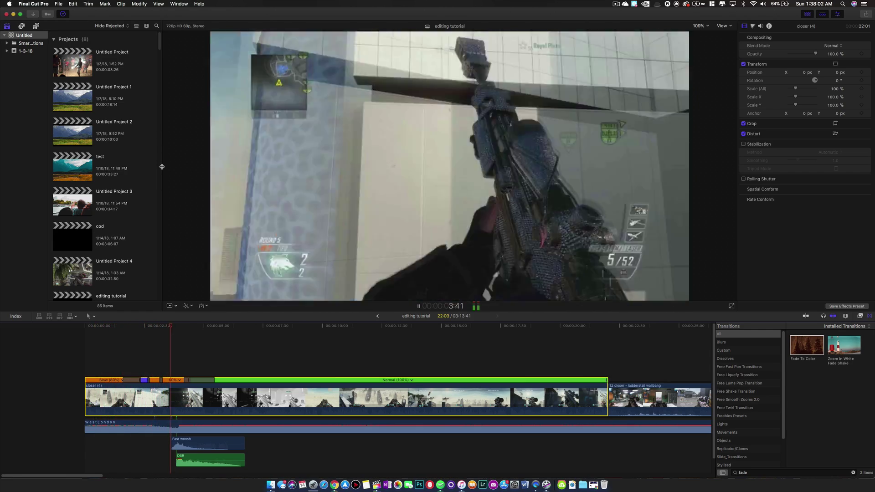
key(space)
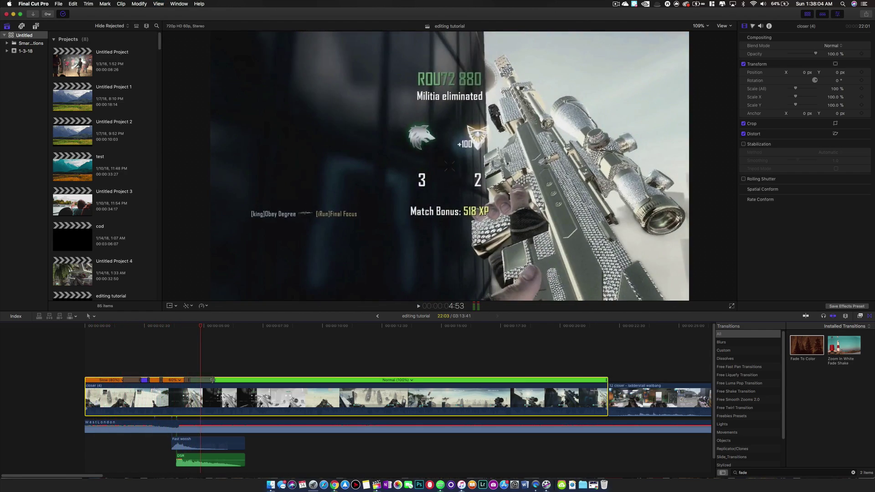
- Shorten the speed transition after the slowed gunshot segment and split the speed of closer (4) at 5:04
click(188, 326)
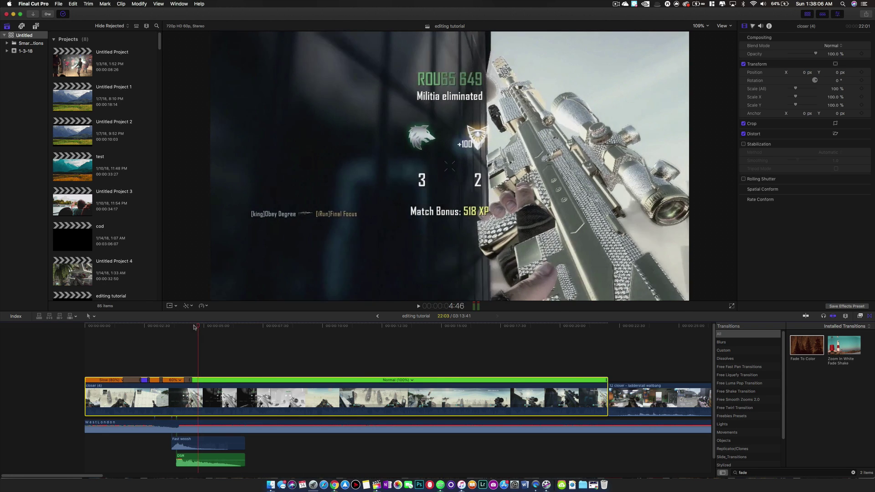
drag(189, 329, 197, 329)
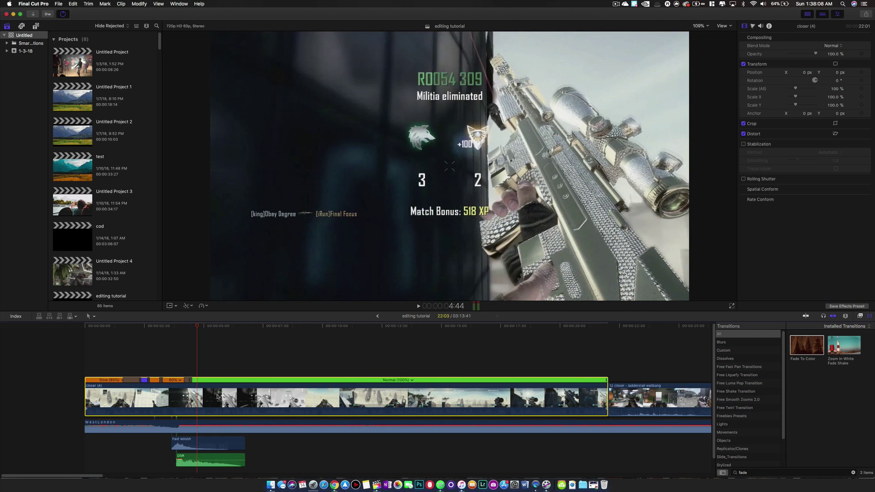
key(shift+b)
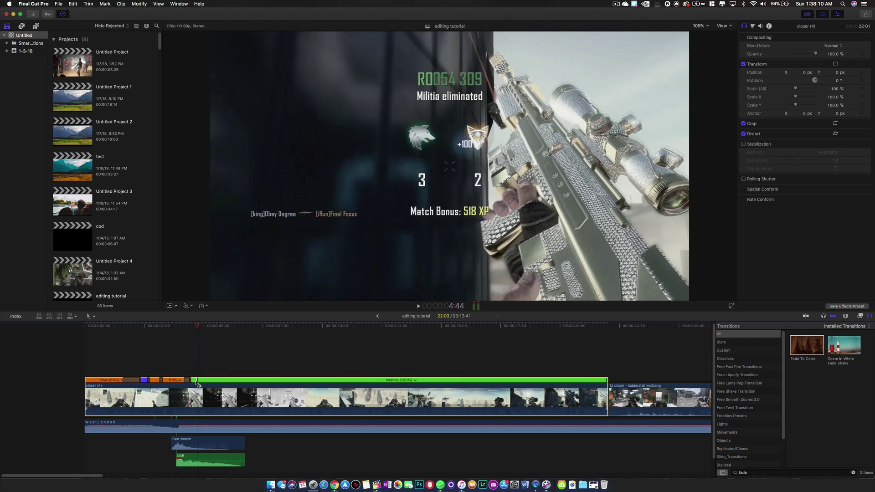
key(super+z)
drag(197, 329, 205, 329)
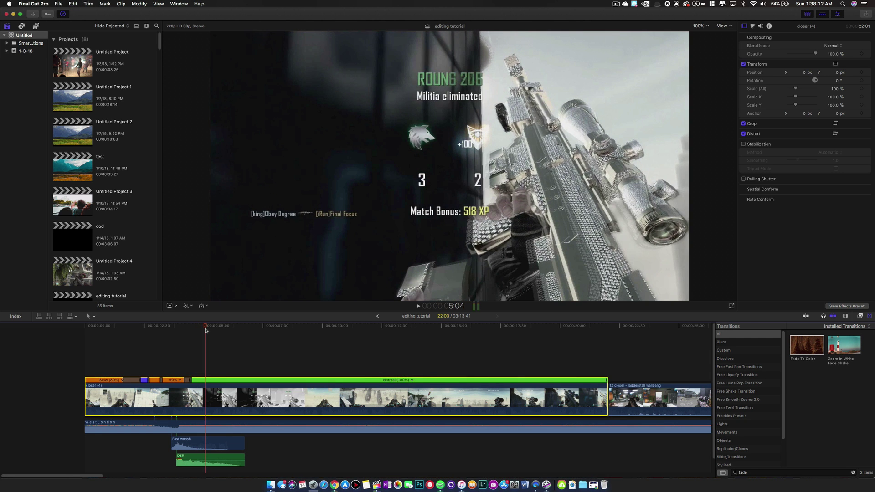
key(shift+b)
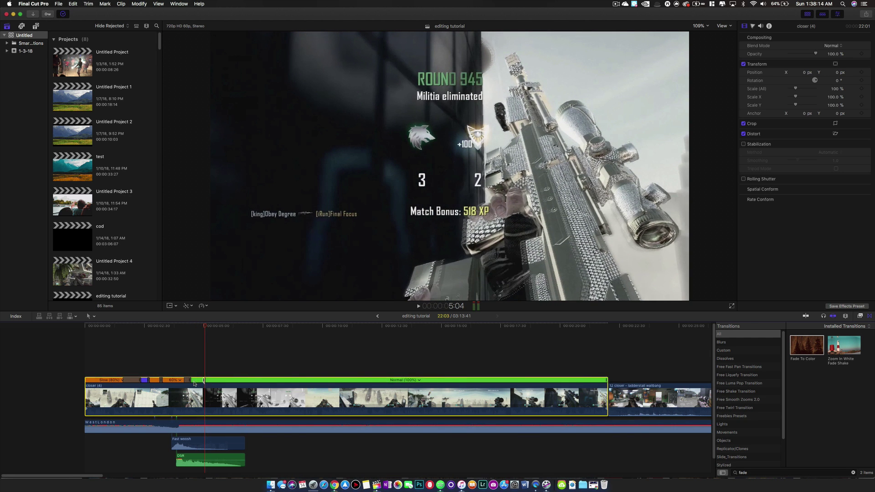
- Set the short speed segment ending at 5:04 to 170%
double_click(194, 384)
text(1)
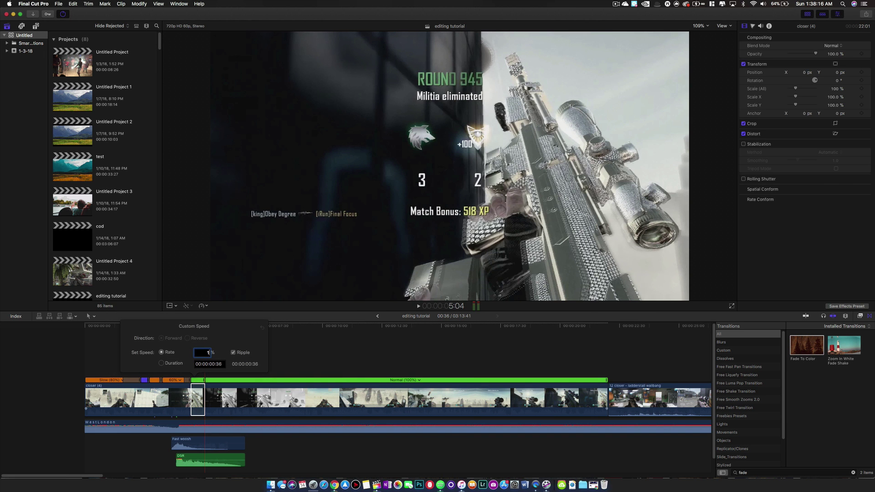
text(70)
key(Return)
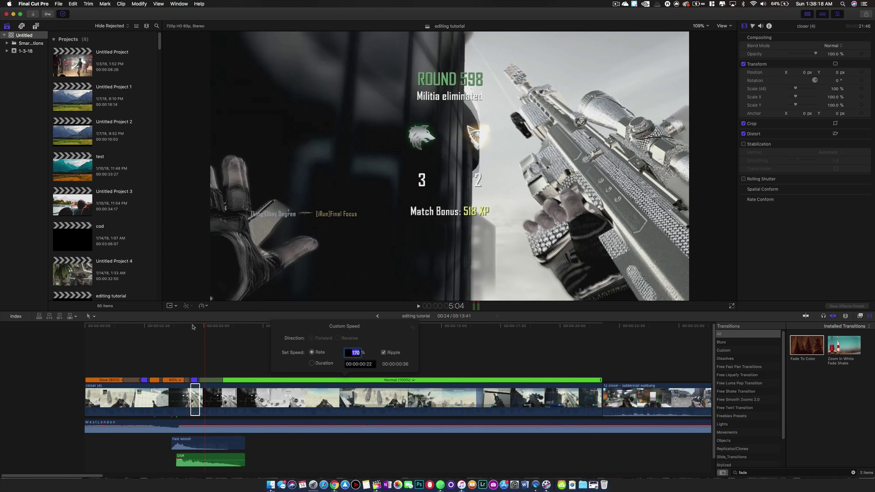
- Play back the retimed gunshot section of closer (4) to check the speed change
click(193, 326)
key(space)
key(space)
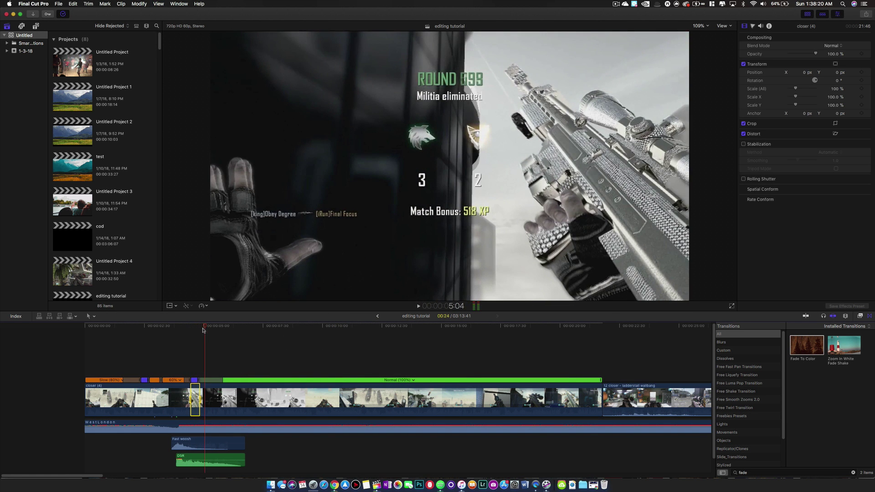
click(172, 327)
key(space)
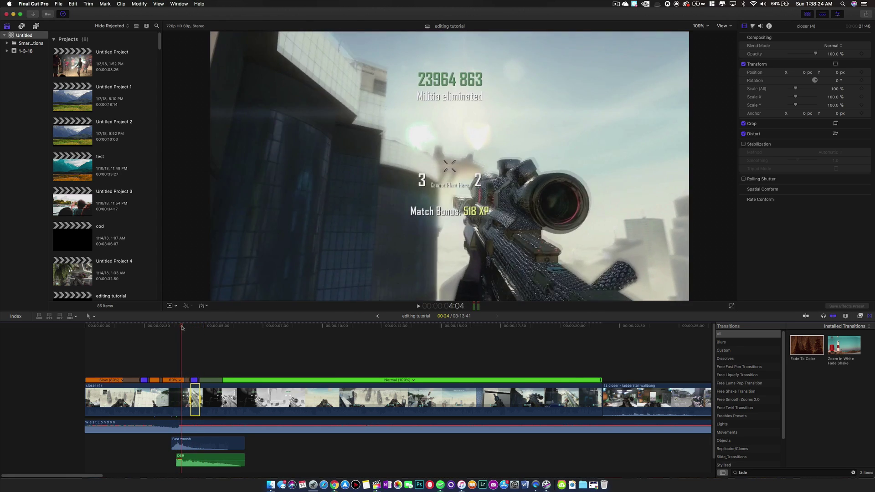
- Undo the 170% speed change and the speed split at 5:04 on closer (4)
click(176, 327)
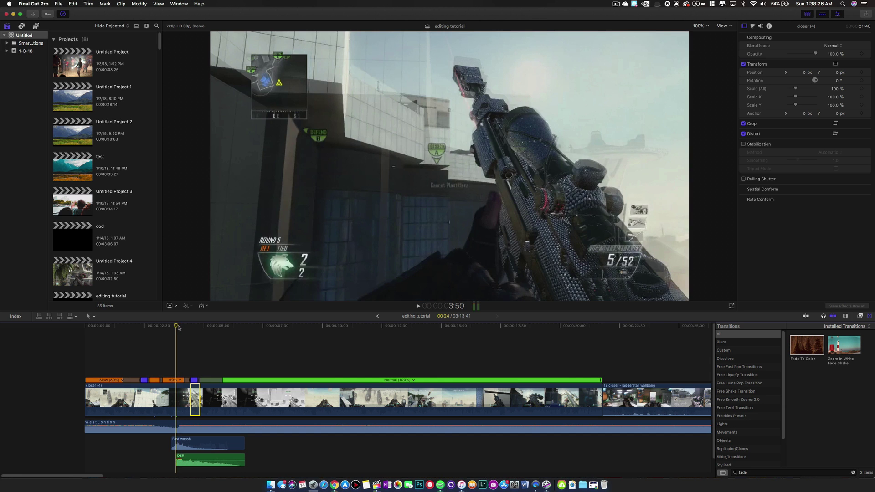
click(178, 395)
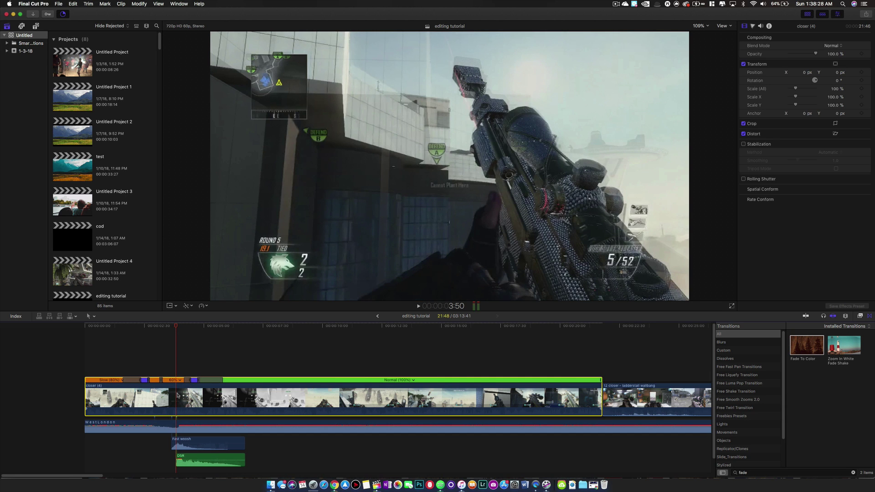
key(super+z)
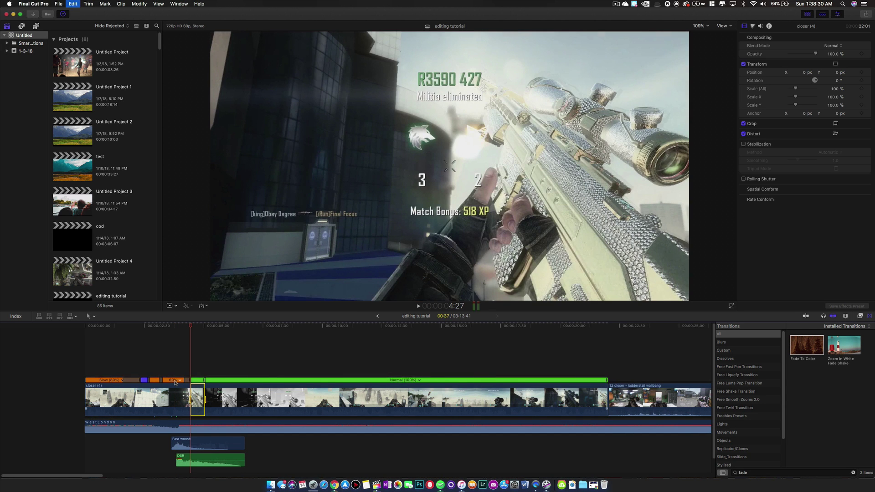
key(super+z)
- Split the speed of closer (4) at 4:00 and speed up the short 60% segment that follows
click(173, 332)
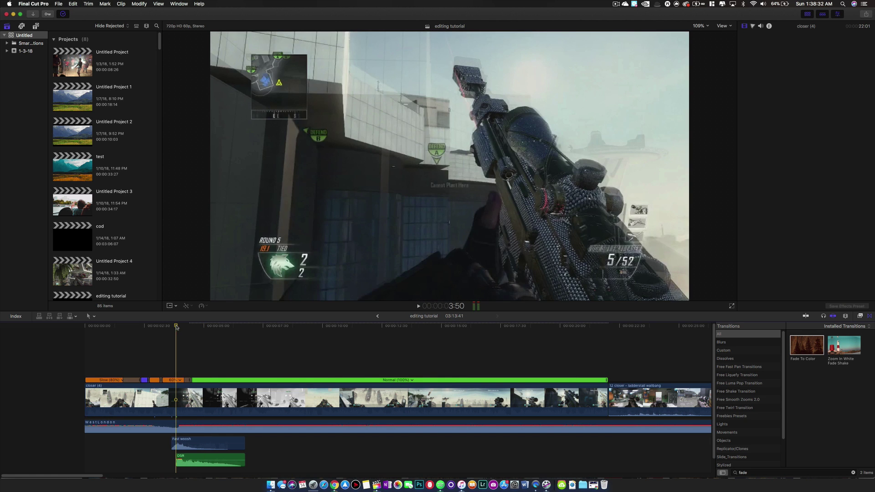
click(180, 327)
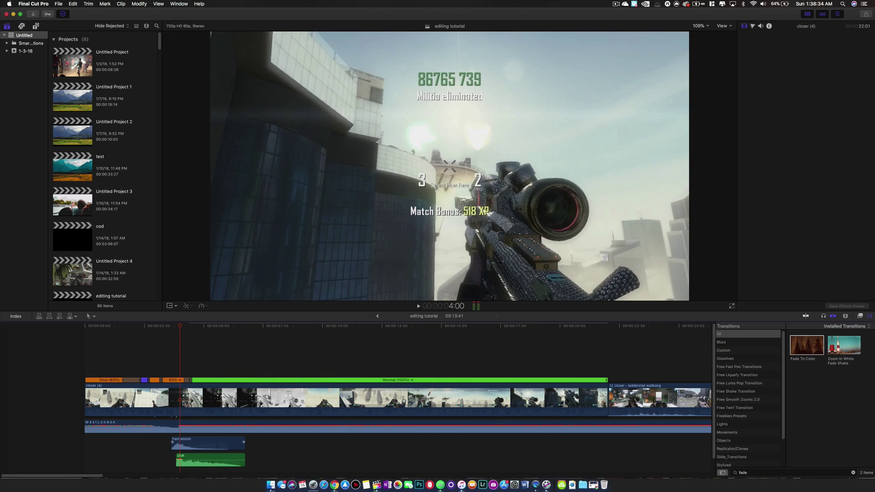
click(183, 400)
click(181, 397)
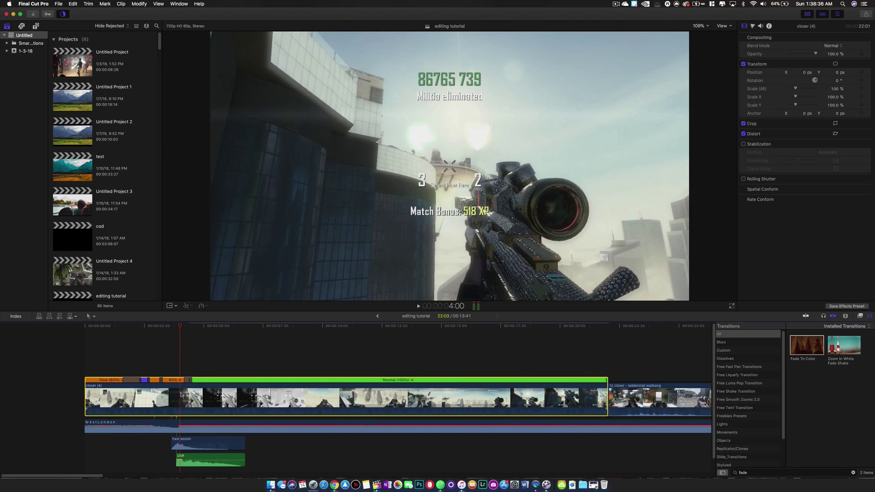
double_click(183, 382)
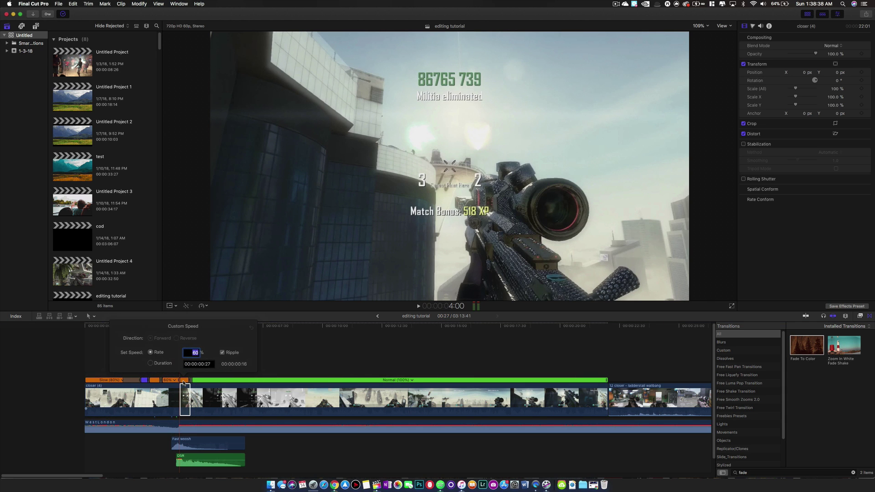
key(Return)
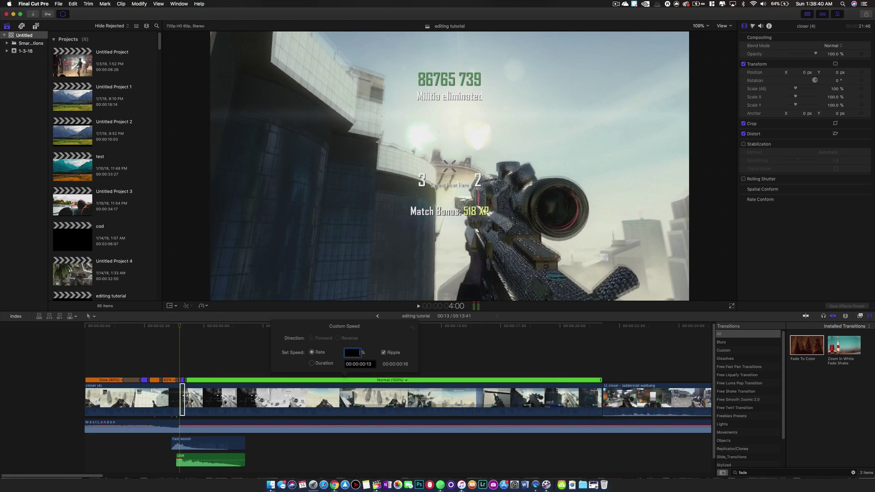
- Play back the retimed gunshot section and the opening of closer (4) to check the timing
click(170, 326)
key(space)
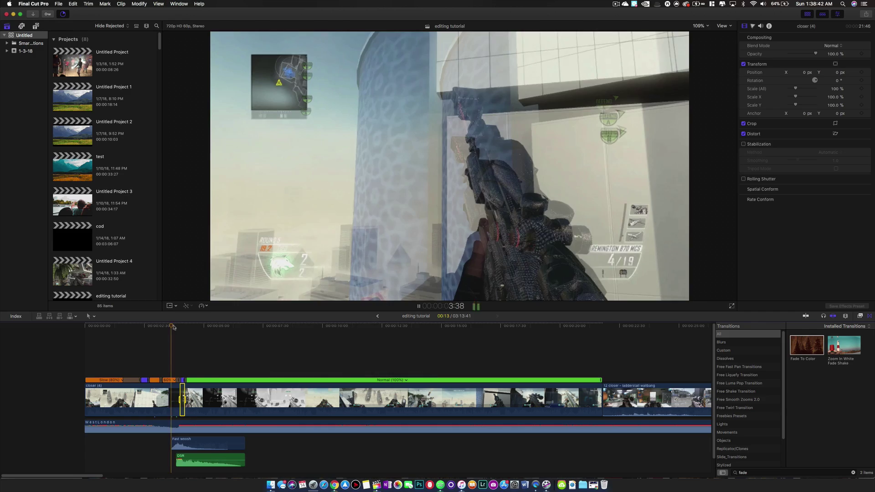
click(158, 325)
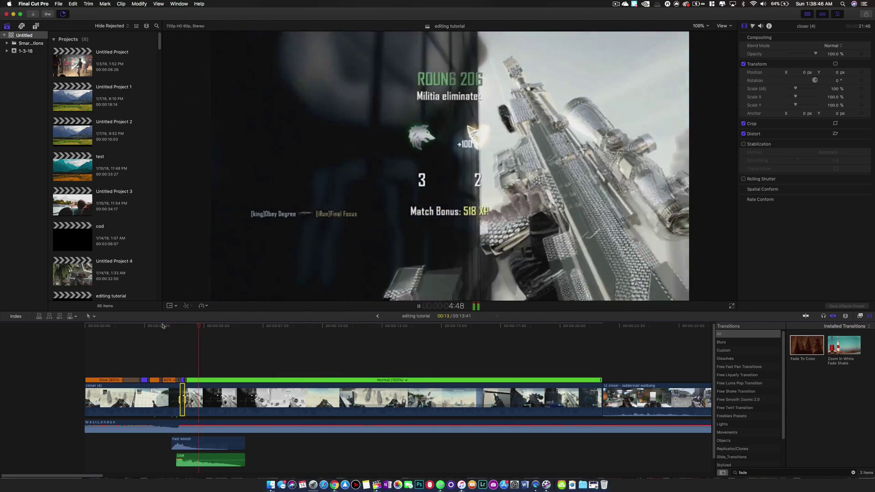
key(space)
drag(186, 326, 132, 328)
click(89, 326)
key(space)
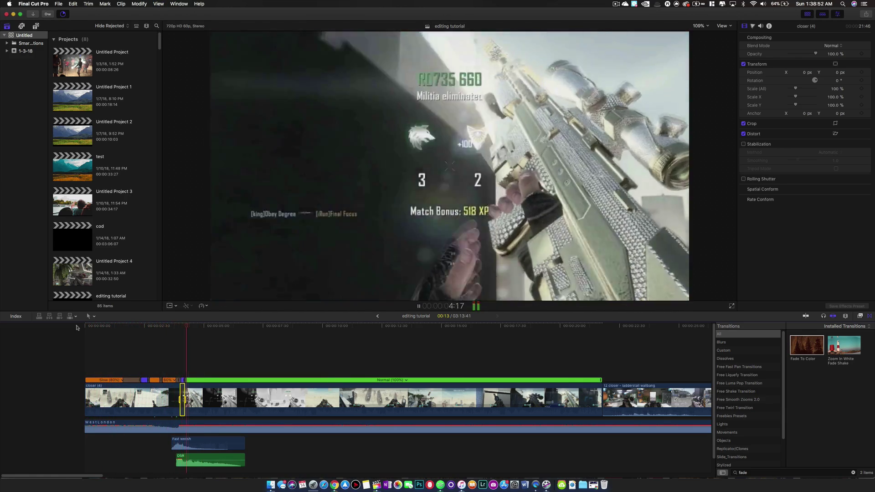
- Cut closer (4) at 4:37, just after the round-winning shot
key(space)
key(Left)
key(Left)
key(Left)
key(Left)
key(Left)
key(Left)
key(Left)
key(Left)
key(Left)
key(Left)
key(Left)
key(Left)
key(Left)
key(Left)
key(Left)
key(Left)
key(Left)
key(Left)
key(Left)
key(Left)
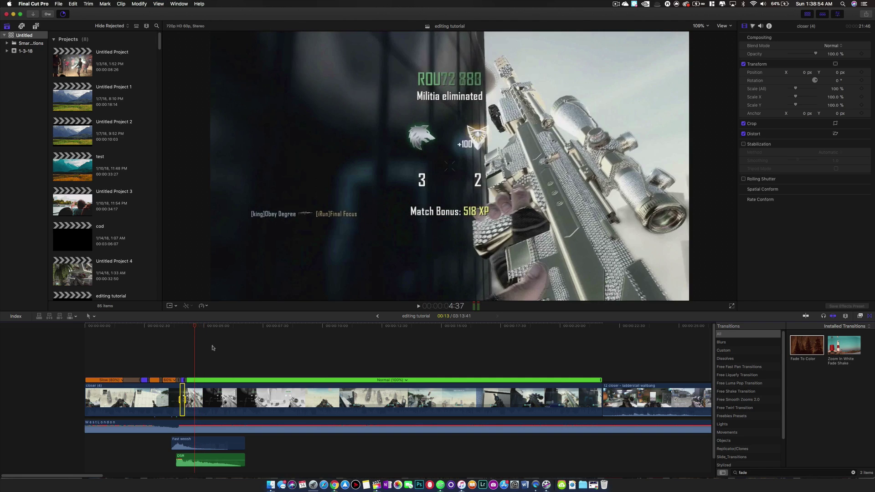
click(218, 400)
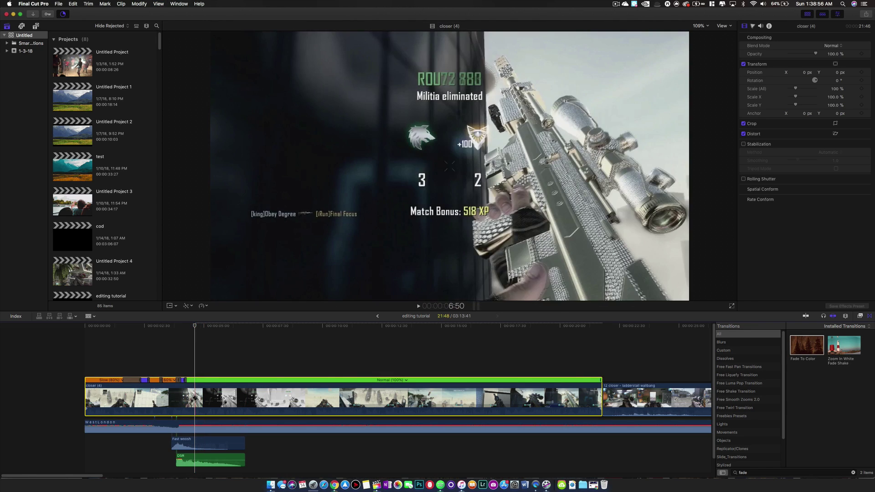
key(super+b)
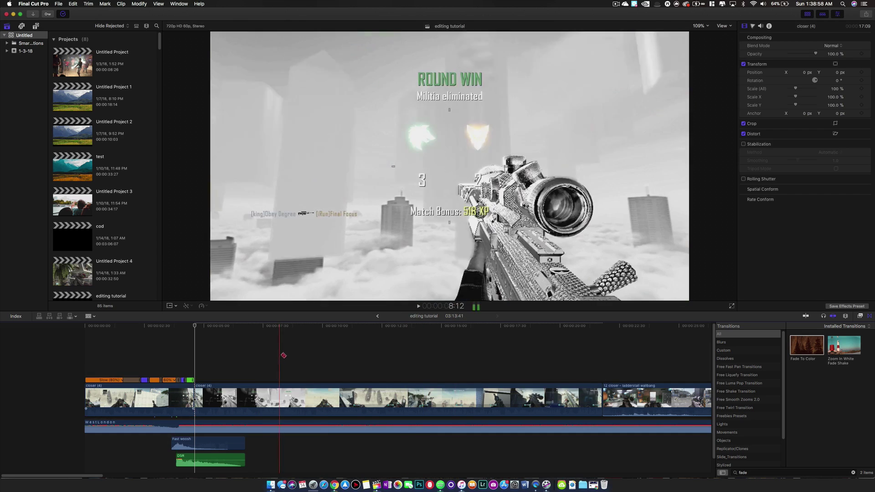
key(a)
- Trim the start of the second closer (4) clip to the round ending killcam at 14:37
click(267, 400)
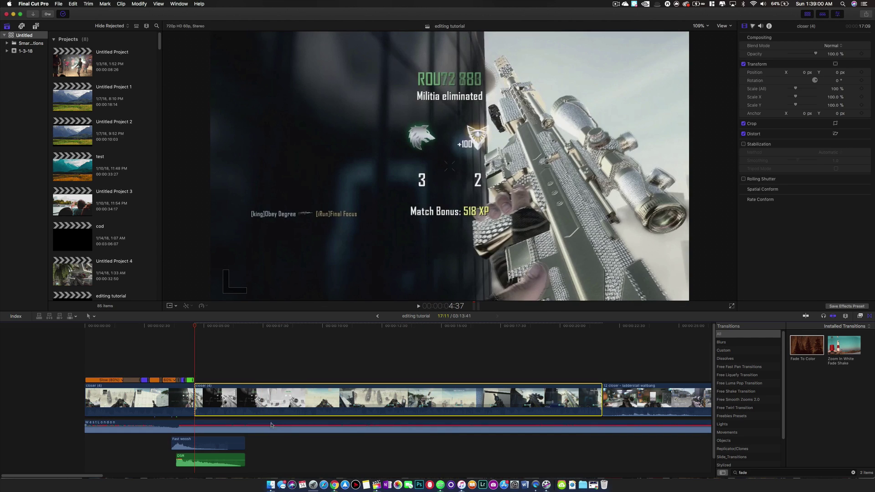
drag(208, 328, 432, 334)
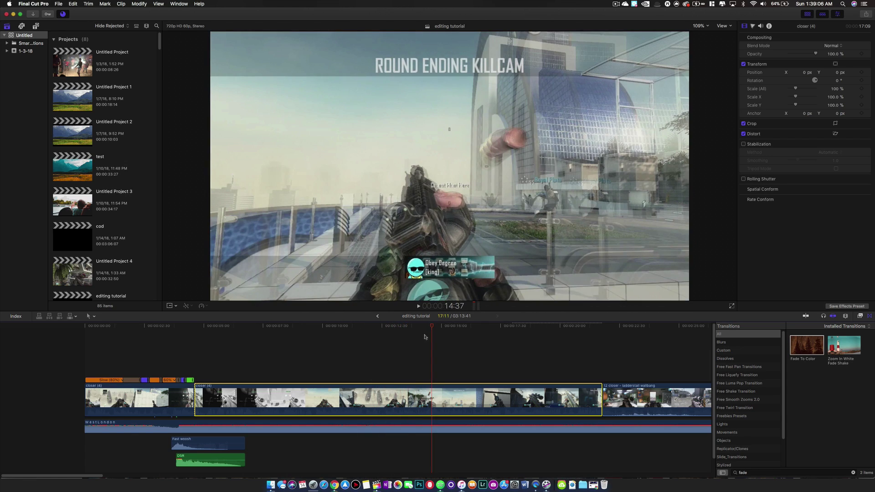
drag(197, 396, 448, 396)
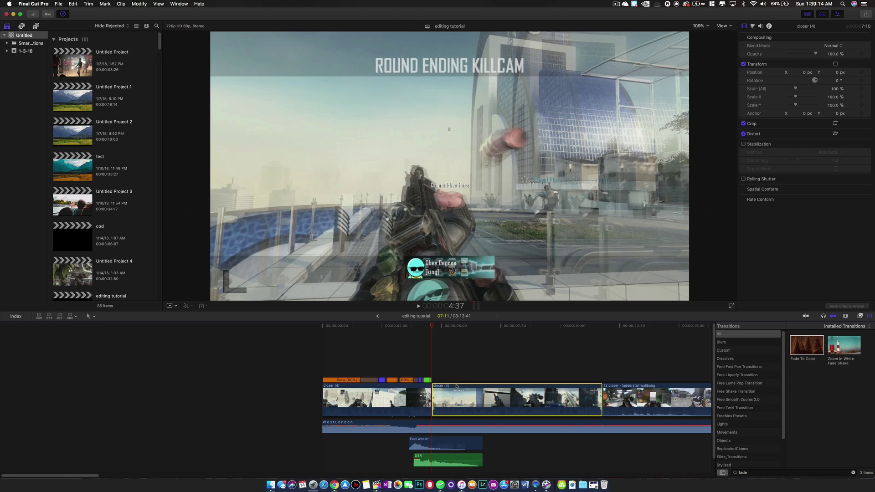
- Set the speed of the killcam part of closer (4) to 250%
key(super+r)
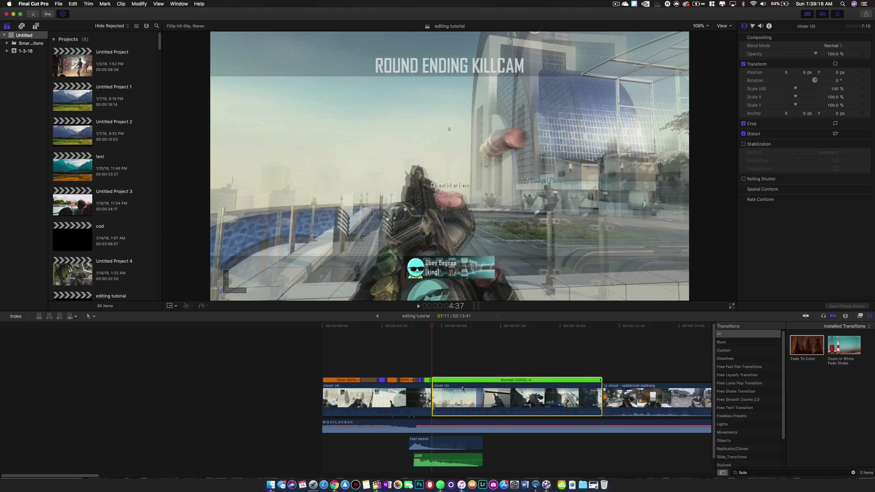
double_click(538, 382)
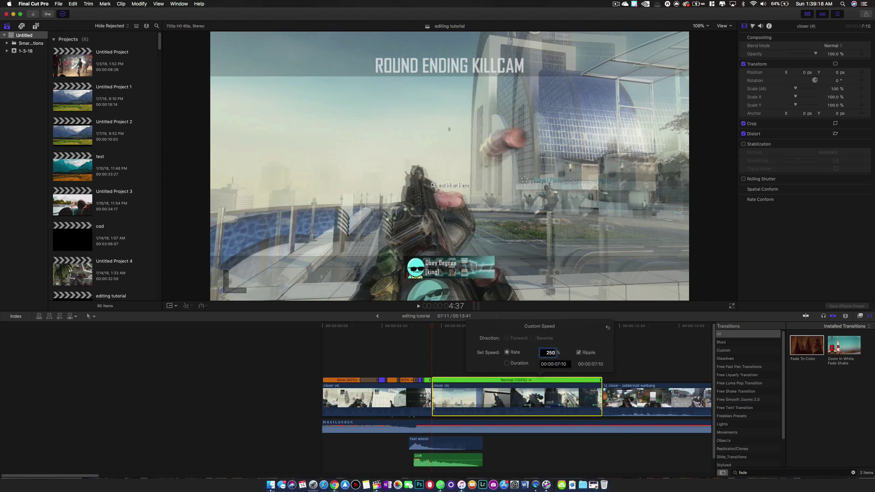
text(250)
key(Return)
click(405, 387)
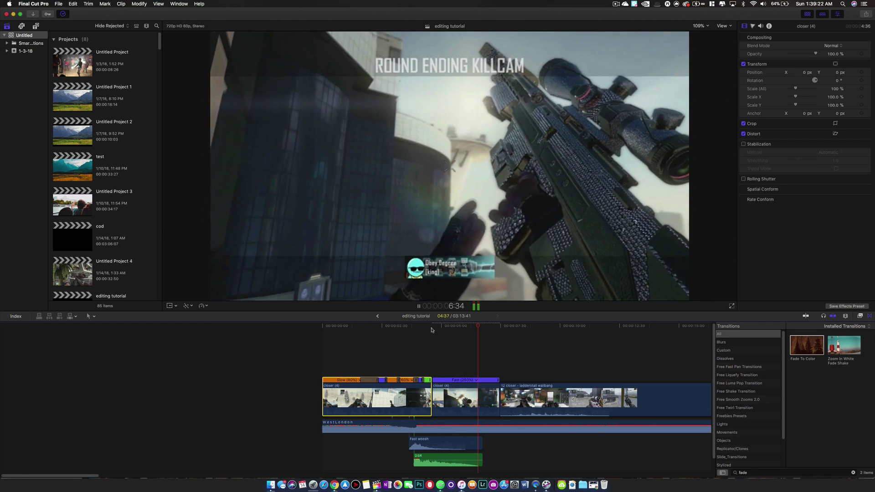
- Split the speed of the killcam clip at 5:05
drag(432, 329, 440, 334)
click(443, 394)
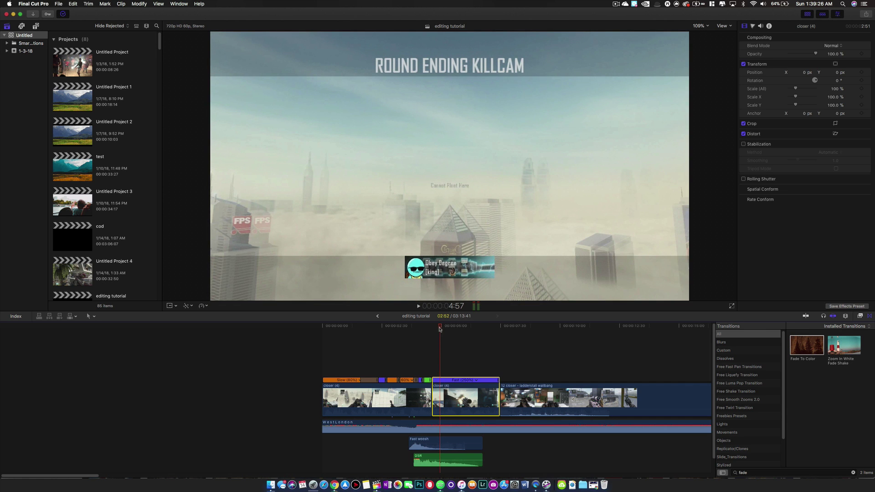
key(Right)
key(Right)
key(Right)
key(Right)
key(Right)
key(Right)
key(Right)
key(Right)
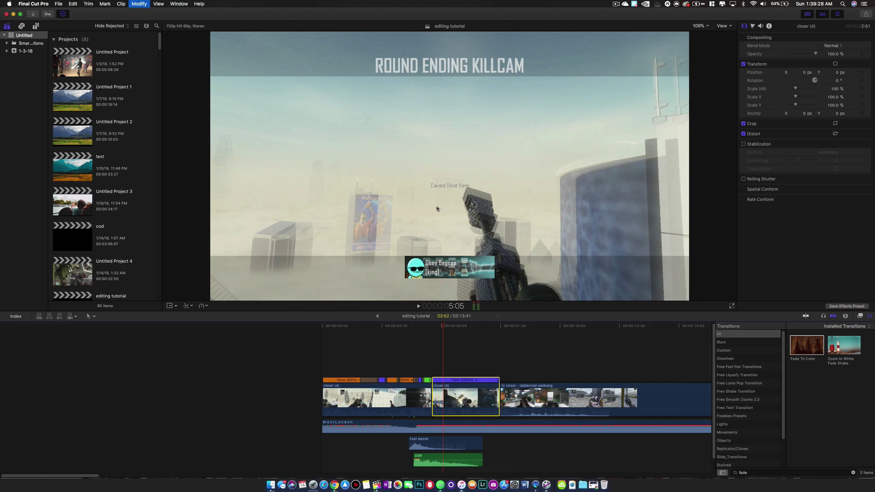
- Set the killcam clip's opening speed segment, before 5:05, to 400%
double_click(436, 380)
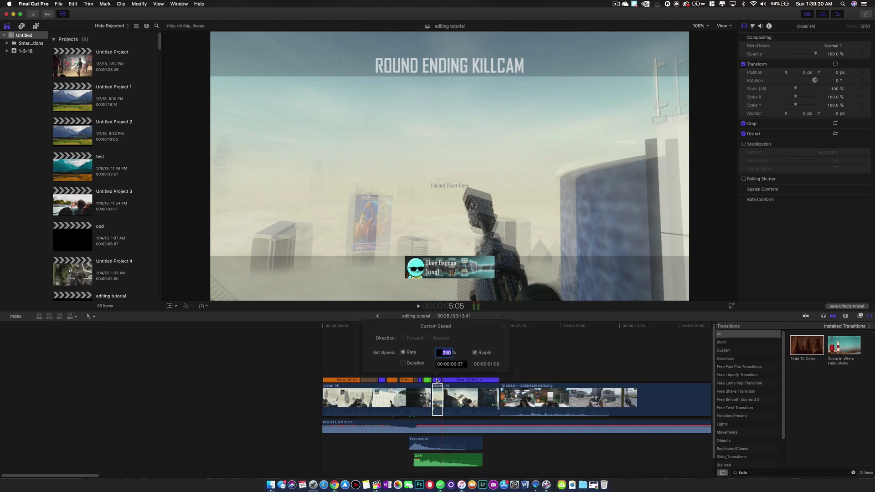
text(400)
key(Return)
click(411, 388)
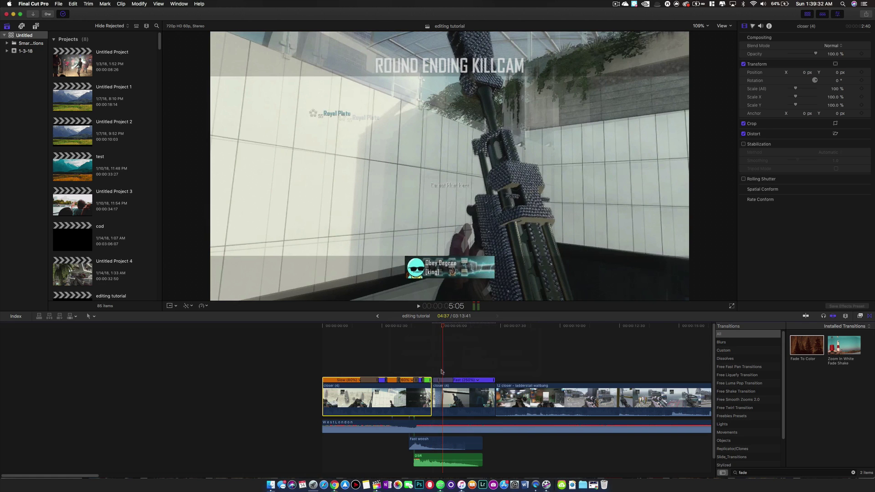
- Play the killcam up to 6:16 and paste copies of the Fast woosh and DSR sound effects there
click(427, 326)
key(space)
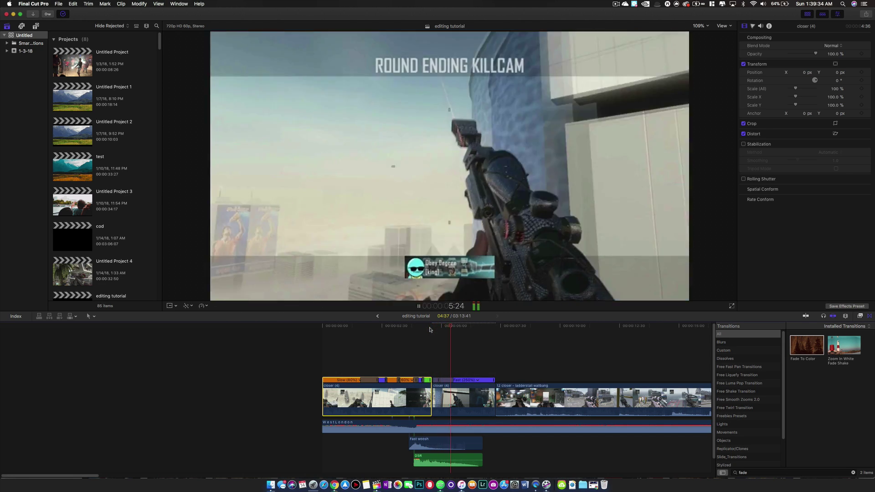
key(space)
click(445, 444)
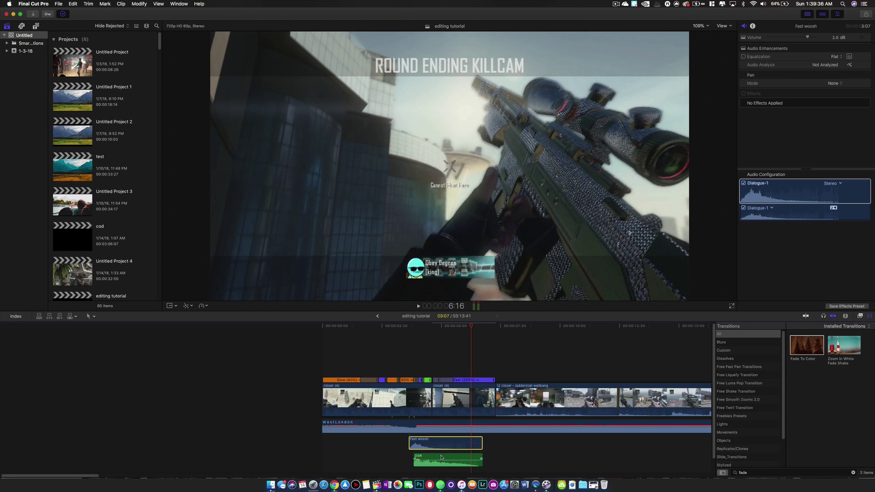
super+click(441, 457)
scroll(442, 438, down, 1)
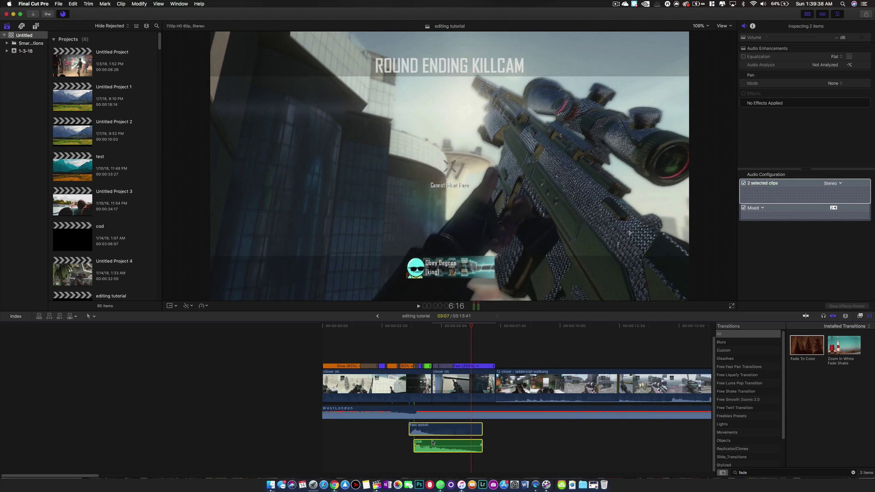
key(super+c)
key(super+v)
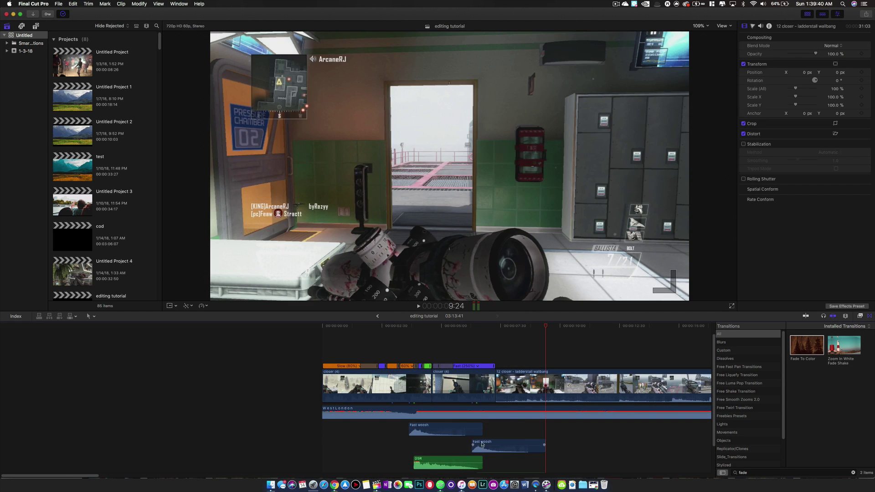
- Move the pasted Fast woosh and DSR sounds together to an earlier point under the killcam clip
scroll(484, 431, down, 2)
click(492, 413)
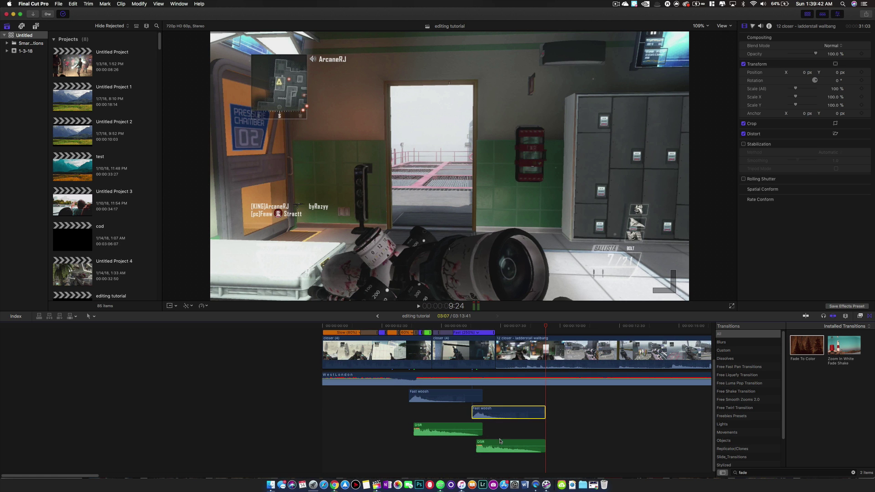
super+click(492, 446)
drag(506, 409, 488, 411)
- Play back the killcam section to check the sound effects against the gunshot
click(452, 326)
key(space)
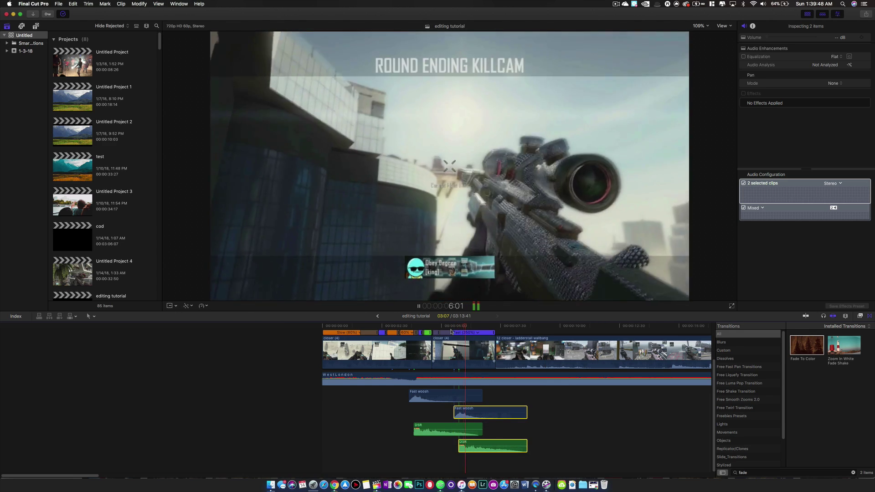
key(space)
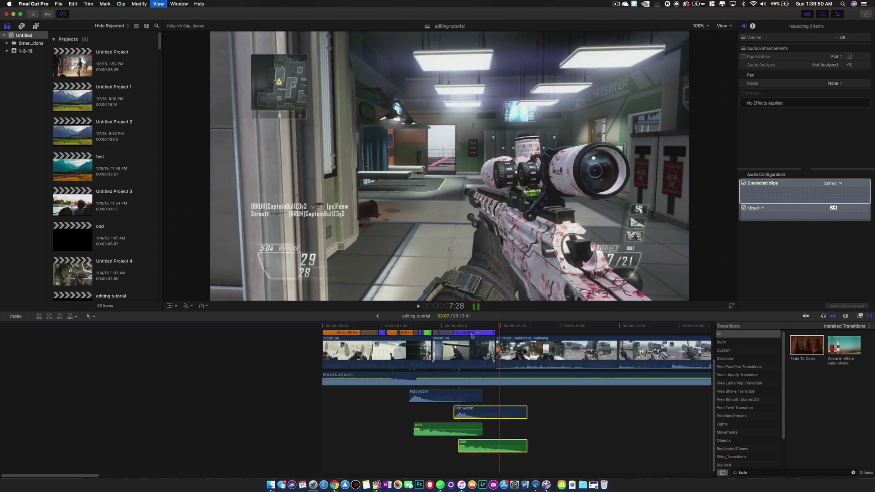
click(426, 325)
key(space)
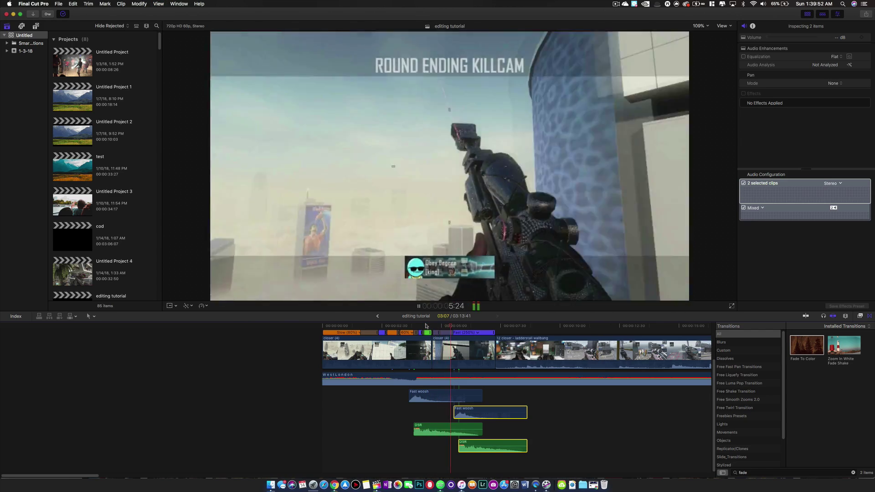
key(space)
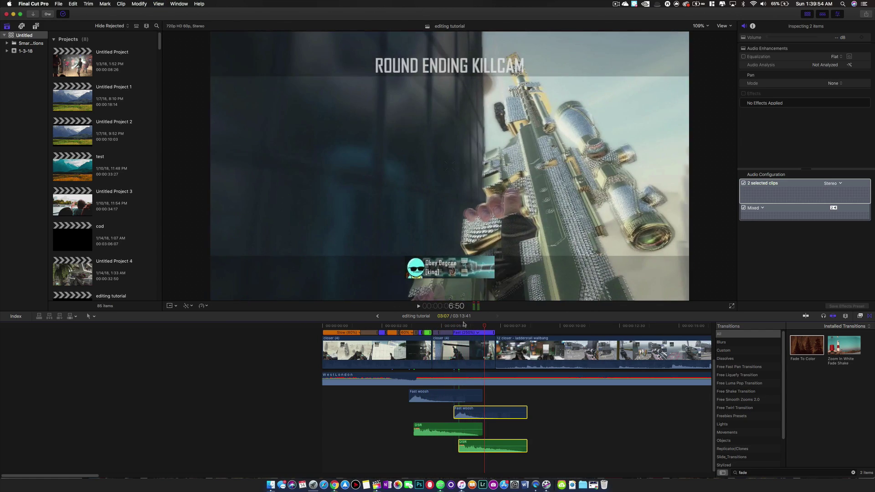
- Set the killcam clip's short speed segment ending at 5:43, around the gunshot, to 350%
click(457, 326)
drag(458, 325, 452, 326)
click(452, 335)
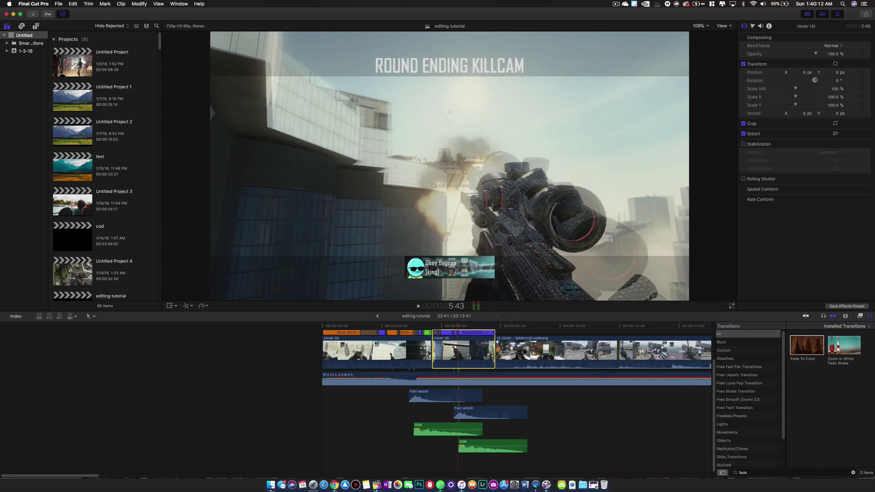
key(super+equal)
key(super+equal)
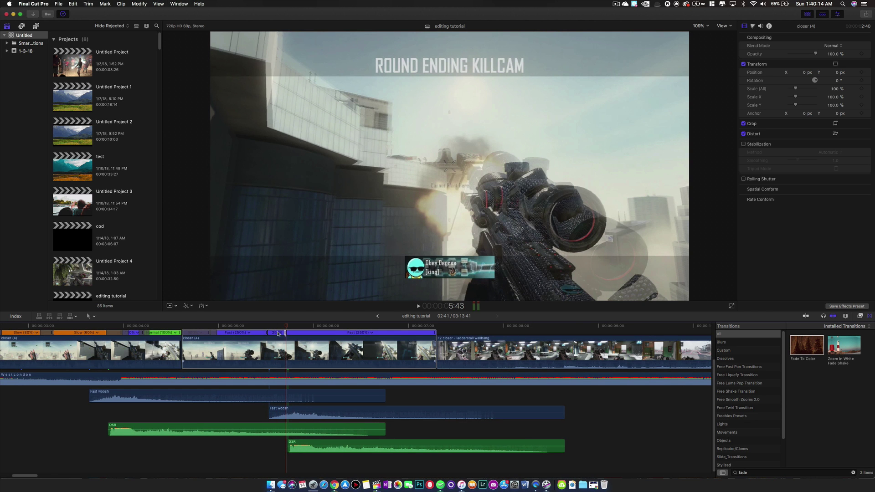
double_click(270, 334)
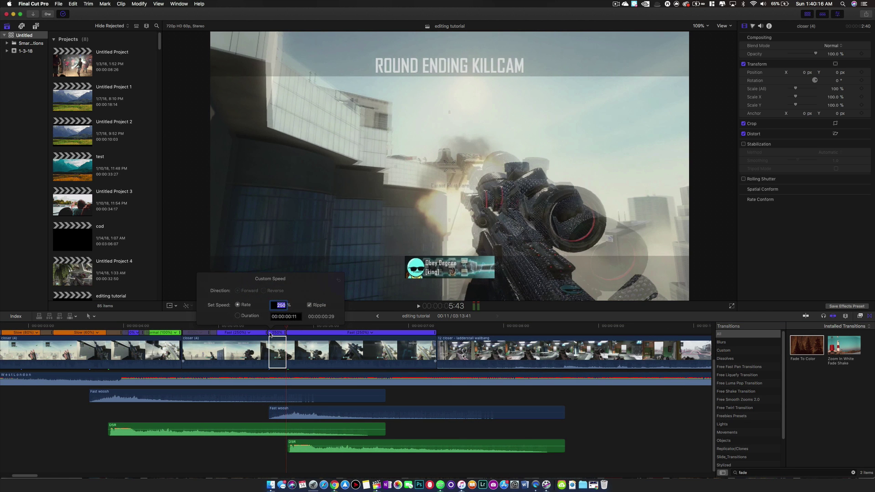
text(350)
key(Return)
- Play back the killcam and trim its end to shorten the clip to 2:30
click(227, 323)
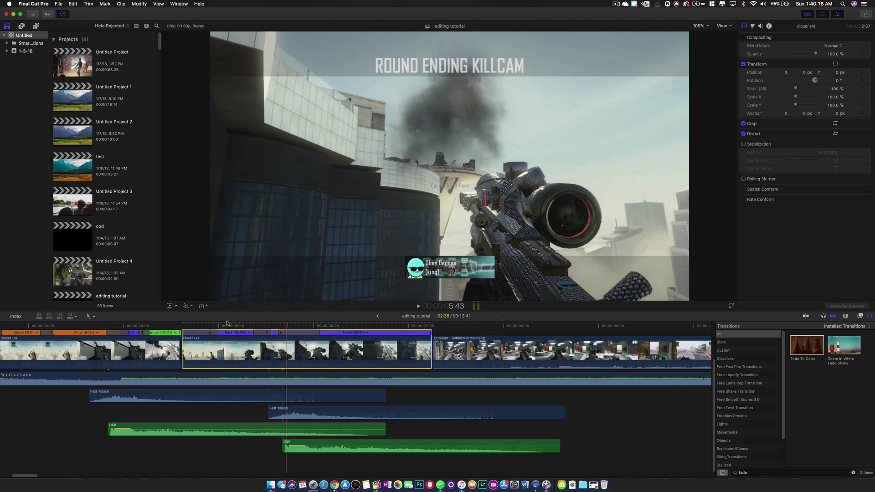
key(space)
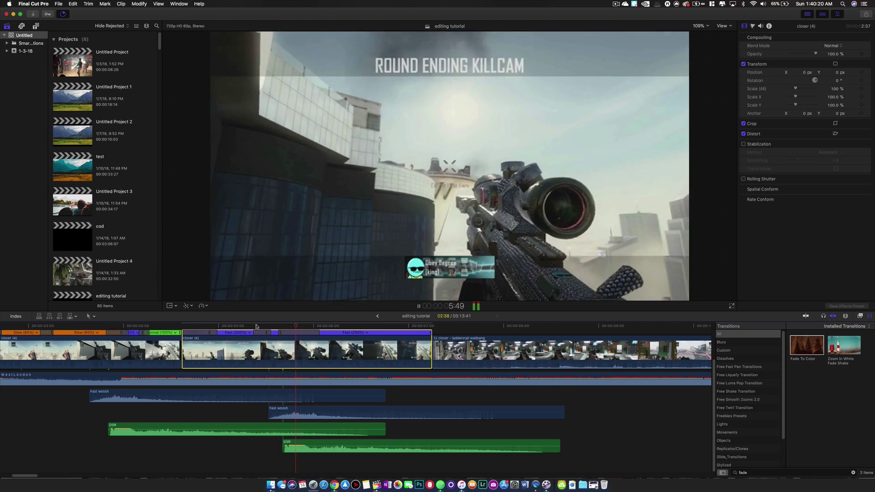
key(space)
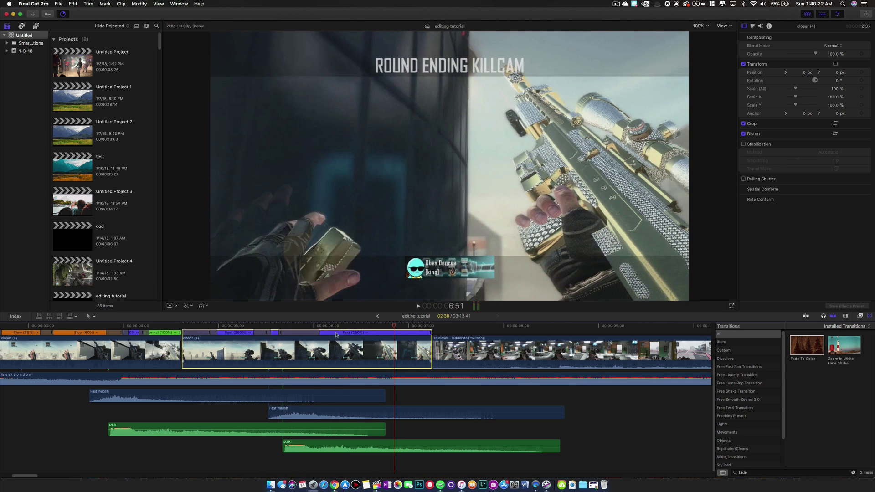
drag(348, 326, 233, 327)
key(space)
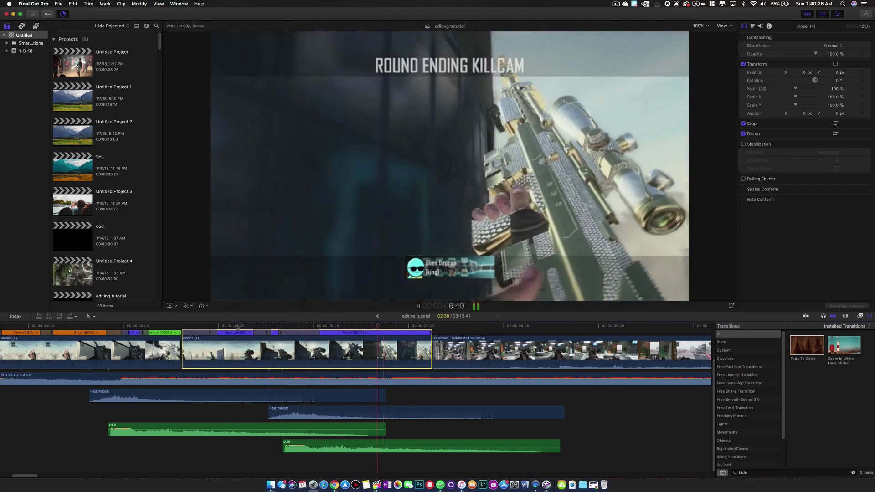
key(space)
drag(429, 347, 418, 347)
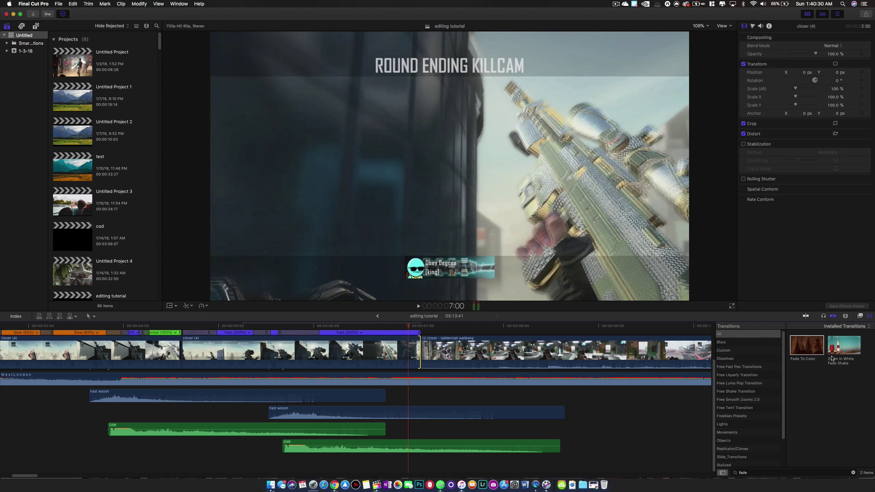
- Add the Zoom In White Fade Shake transition between the first clip and its killcam, and play it back
drag(831, 359, 181, 349)
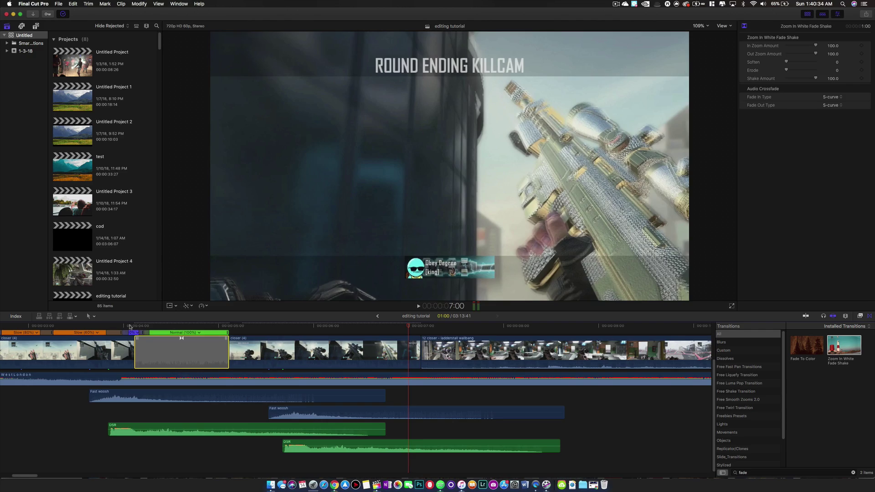
click(130, 326)
key(space)
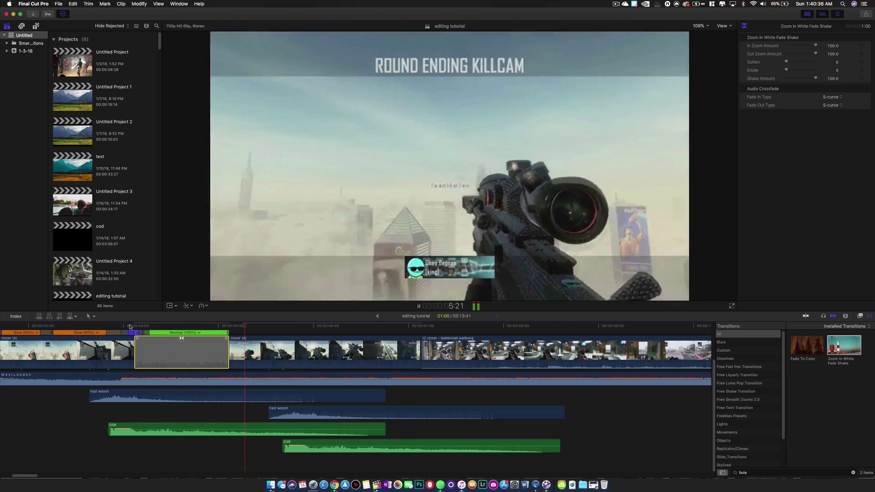
key(space)
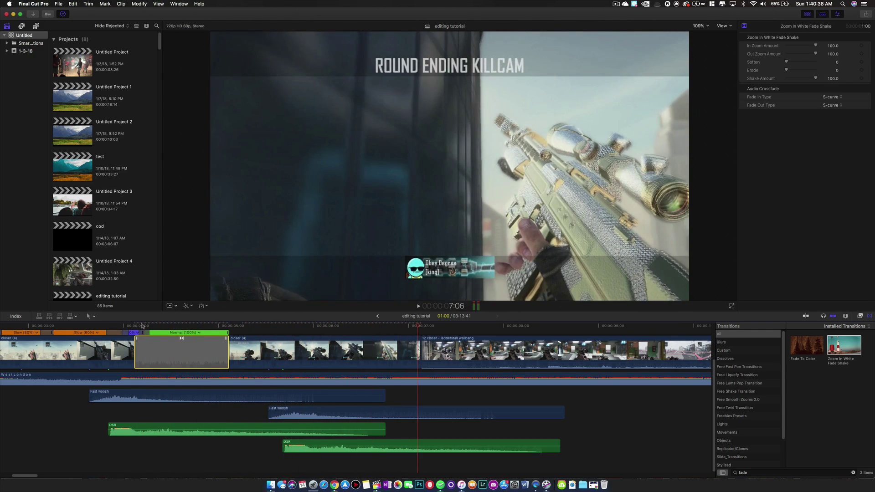
key(space)
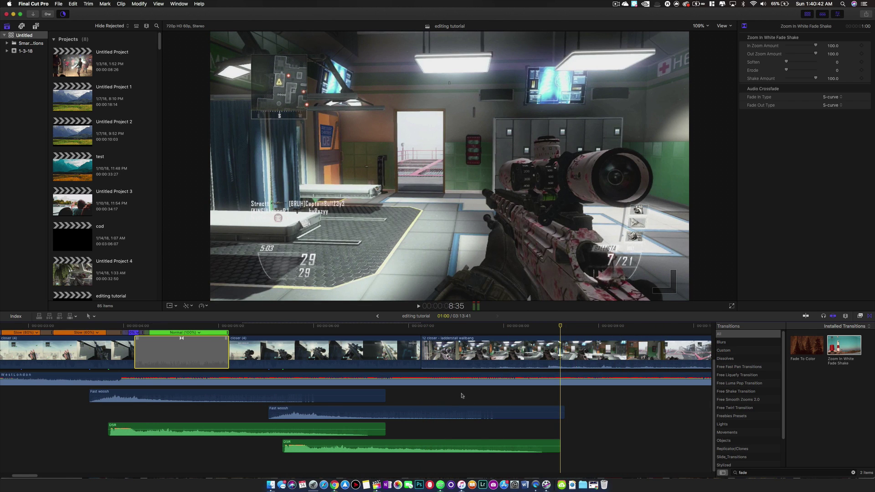
- Find the point around 15:27 in the ladderstall wallbang clip and trim its start there, shortening it to 22:44
key(shift+z)
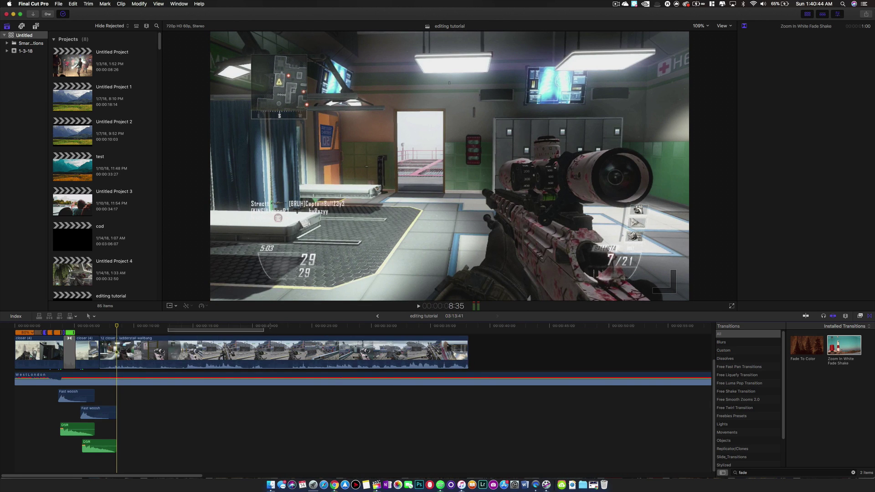
click(321, 326)
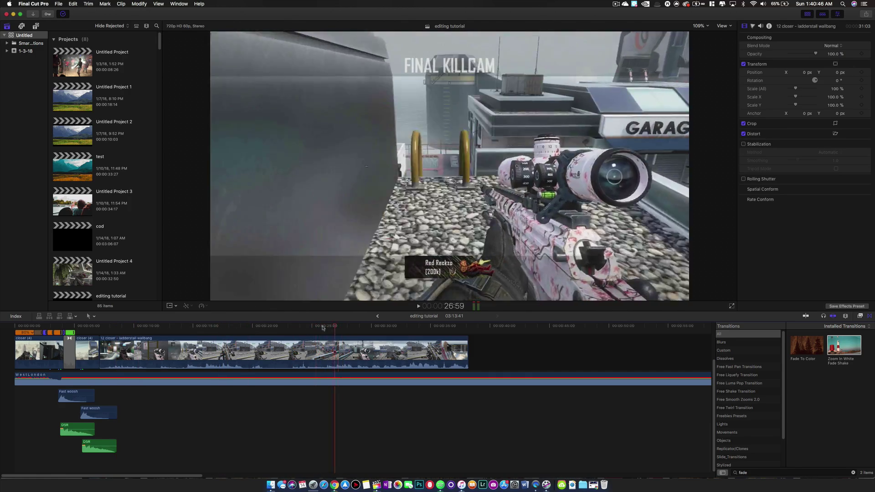
click(251, 342)
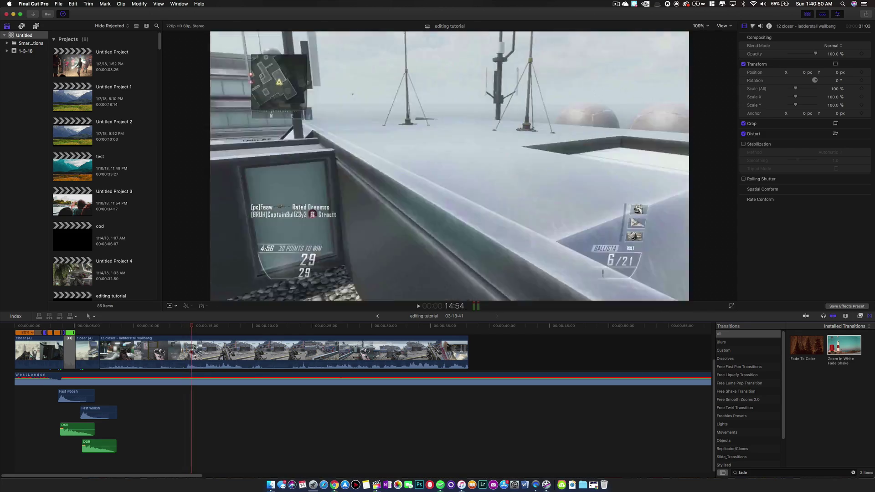
key(Left)
key(Left)
key(Left)
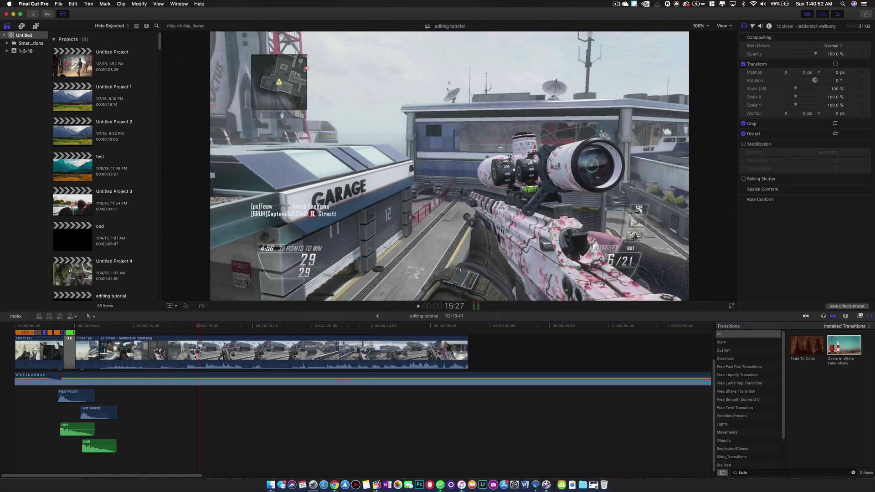
click(162, 364)
drag(100, 357, 199, 359)
- Play back the cut from the killcam into the ladderstall wallbang clip up to about 9:00
click(173, 328)
drag(173, 327, 192, 327)
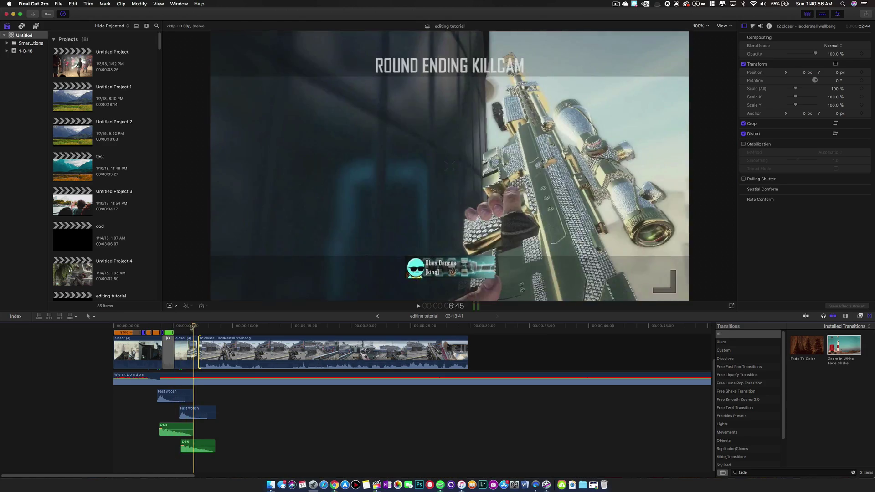
key(space)
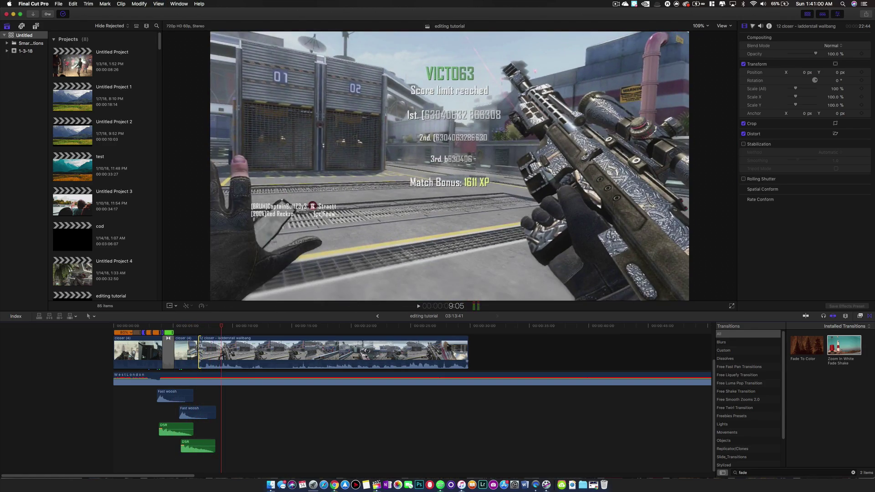
drag(211, 328, 211, 328)
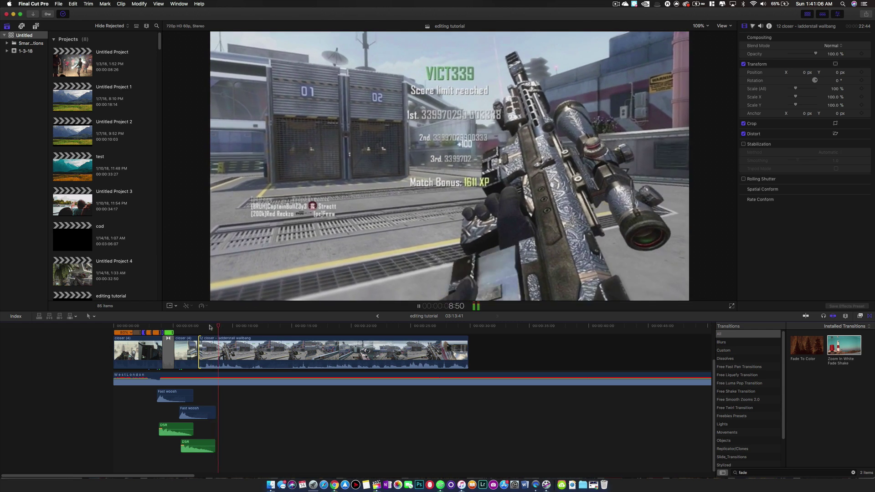
key(space)
click(729, 365)
click(731, 376)
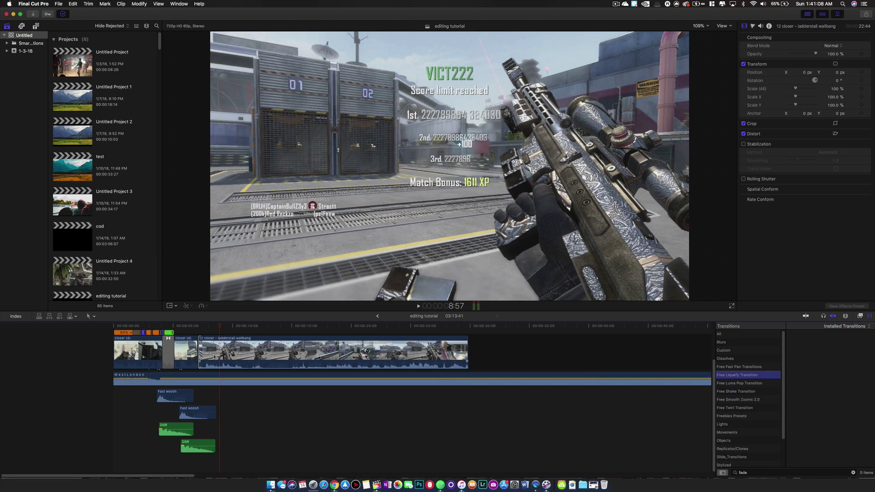
- Split the ladderstall wallbang clip's speed at 7:31 and set the opening segment to 80%
key(super+equal)
key(super+equal)
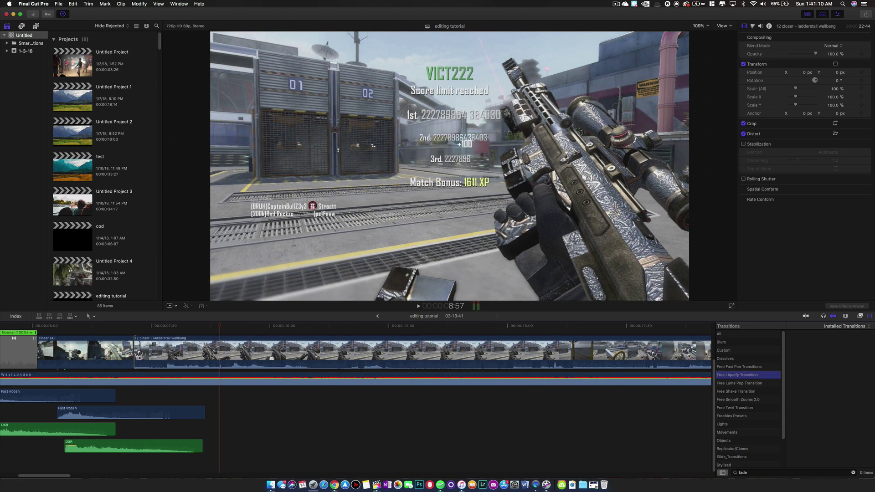
click(119, 348)
drag(117, 326, 152, 329)
click(154, 349)
key(super+r)
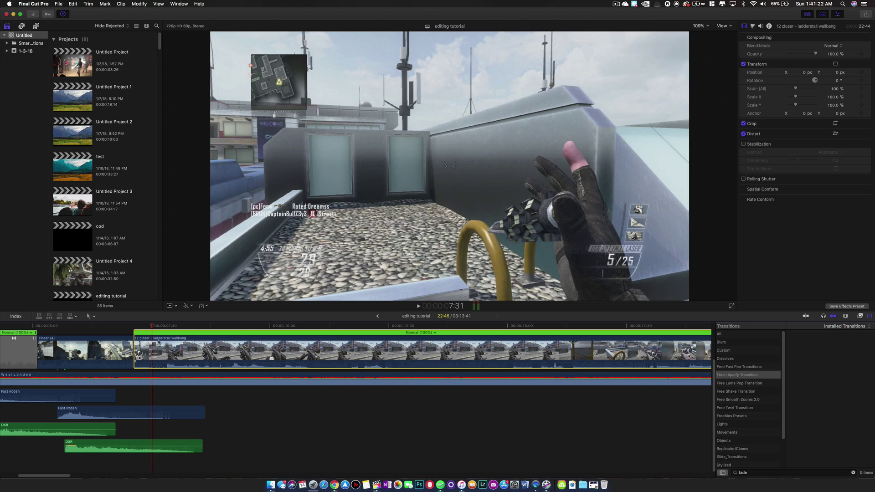
key(shift+b)
double_click(139, 334)
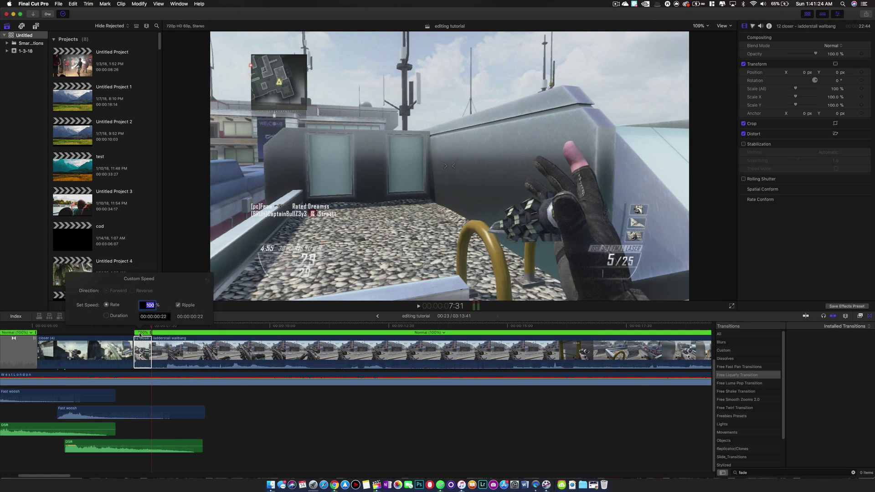
key(Return)
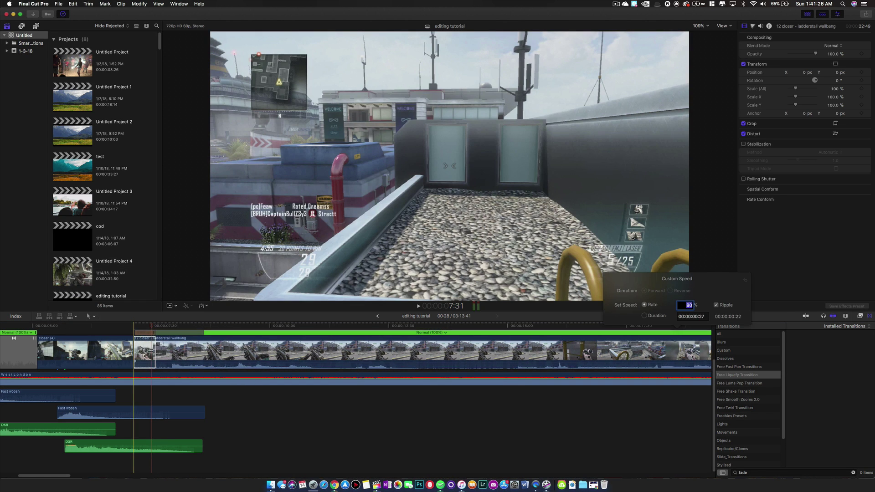
- Play back the slowed opening and split the ladderstall wallbang clip's speed at 8:14, after the gunshot
key(space)
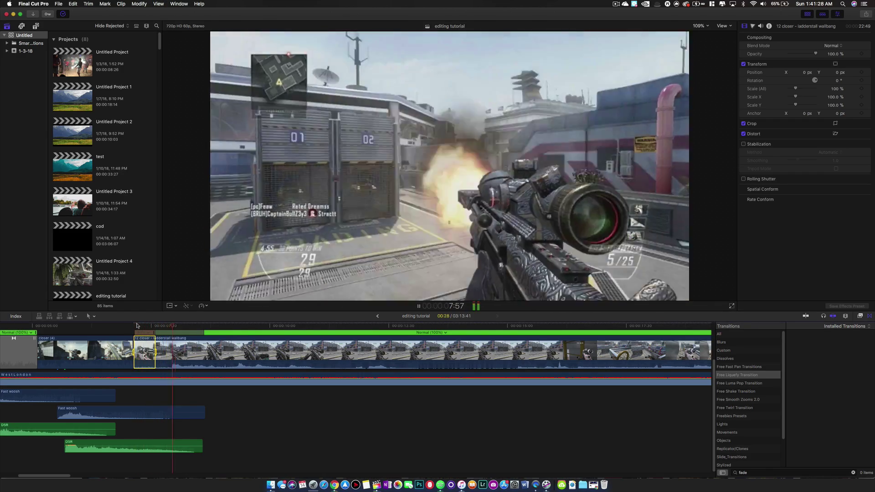
click(196, 326)
drag(196, 327, 187, 327)
click(189, 347)
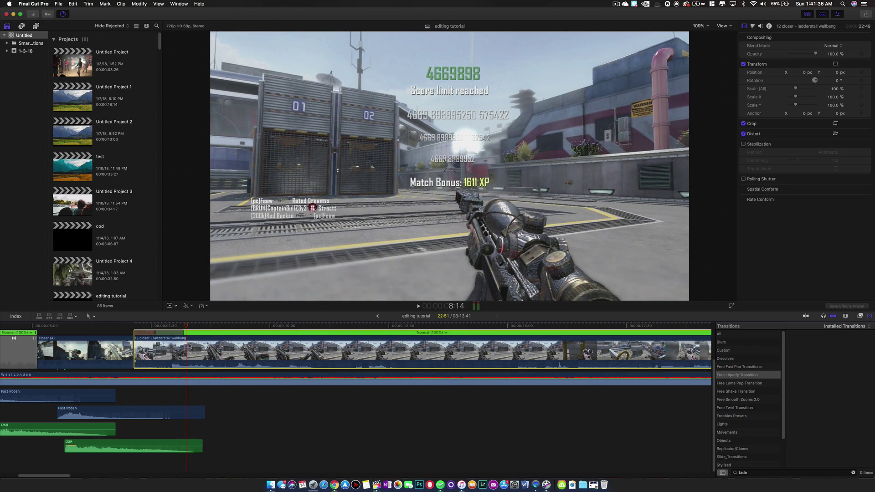
key(shift+b)
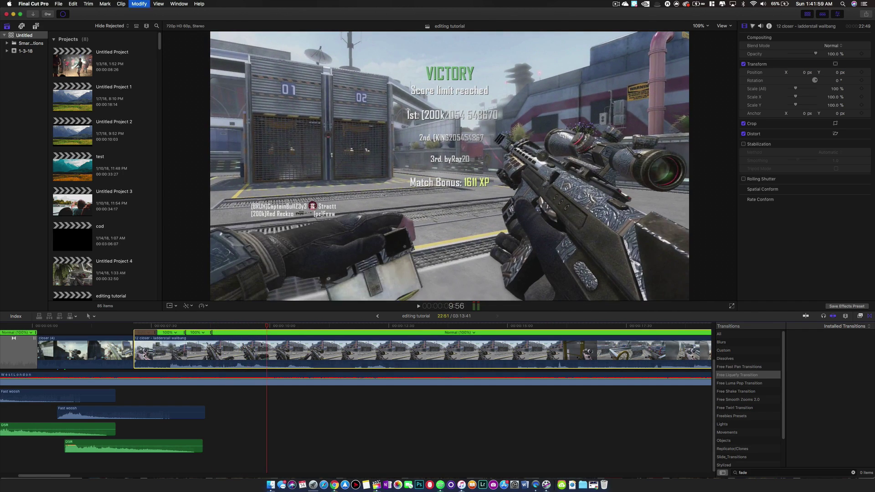
- Split the ladderstall wallbang clip's speed at 9:56 and set the segment before it to 200%
key(shift+b)
click(257, 333)
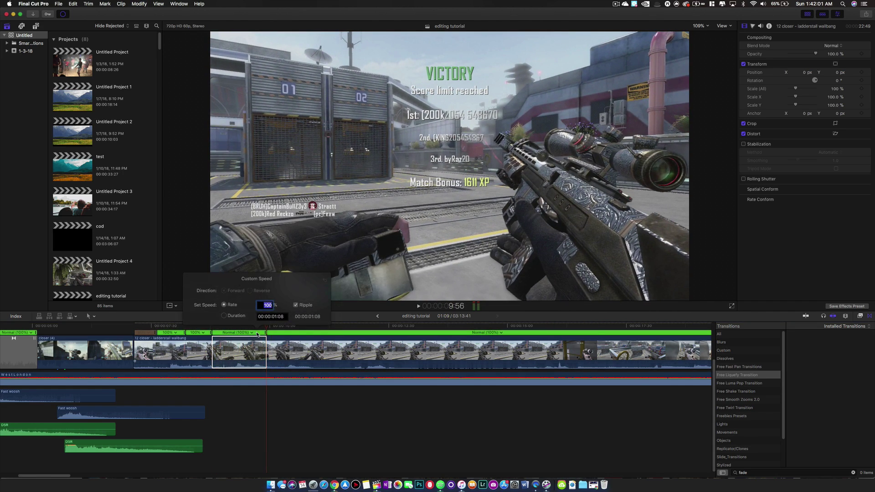
key(Return)
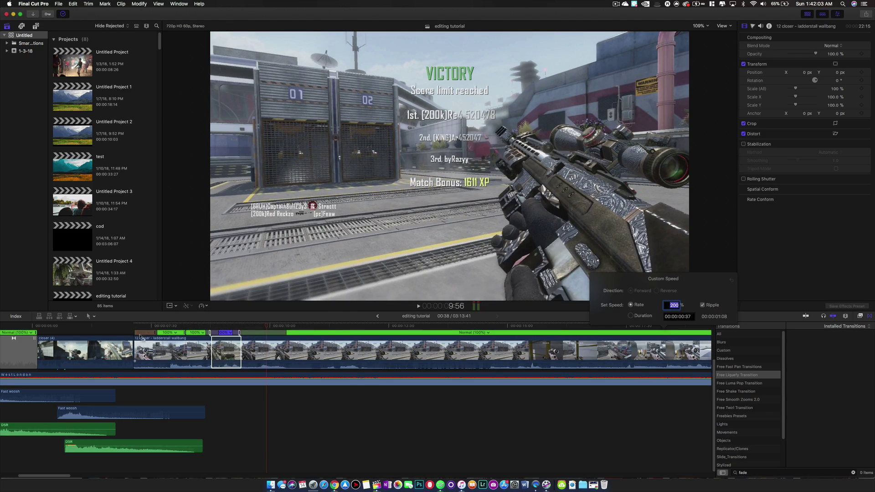
- Review the retimed shot, set the short speed segment just before the 200% one to 120%, and play it back to 9:30
click(199, 327)
key(space)
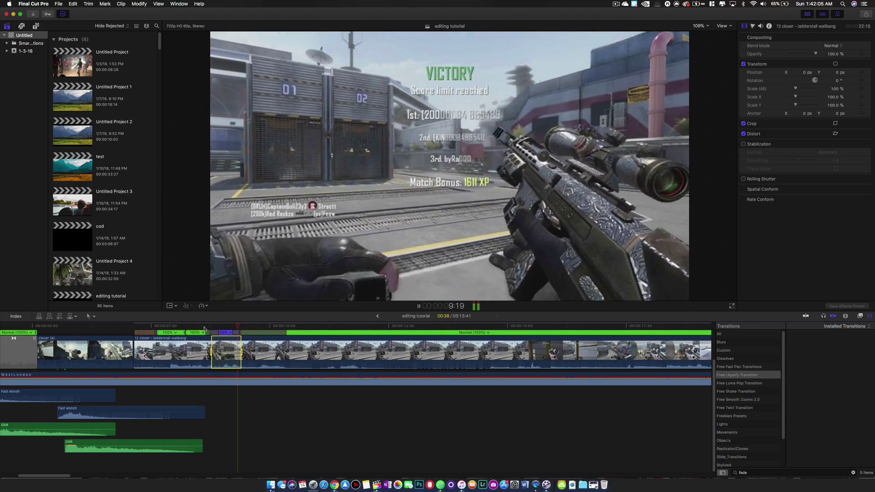
key(space)
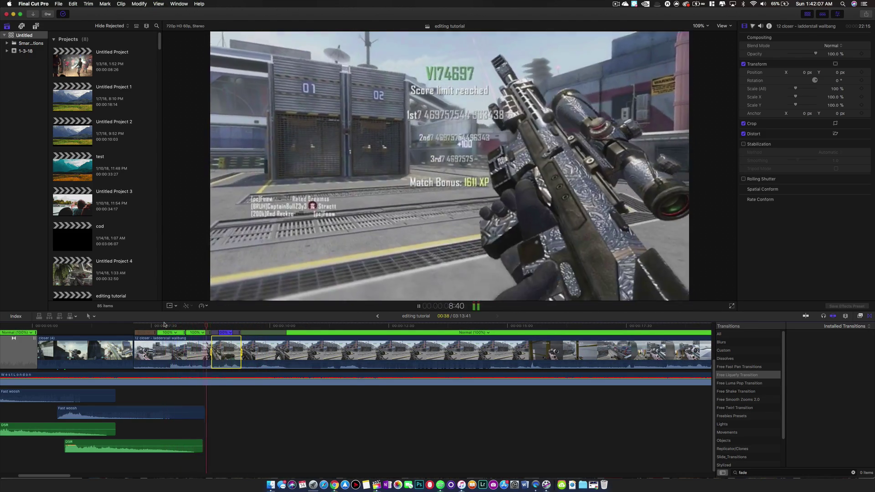
key(space)
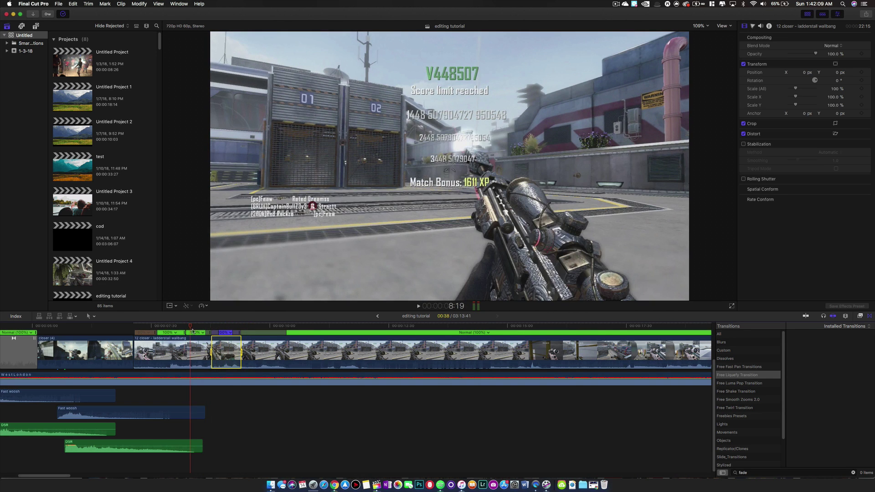
double_click(189, 332)
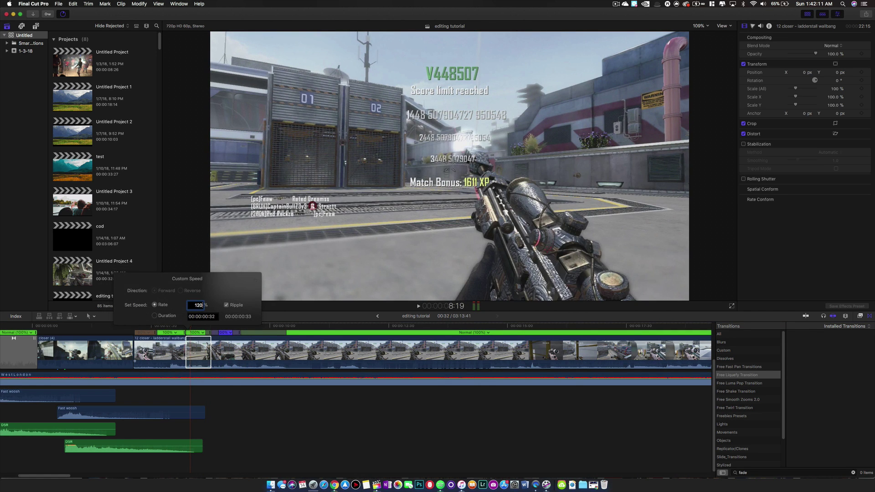
key(Return)
key(space)
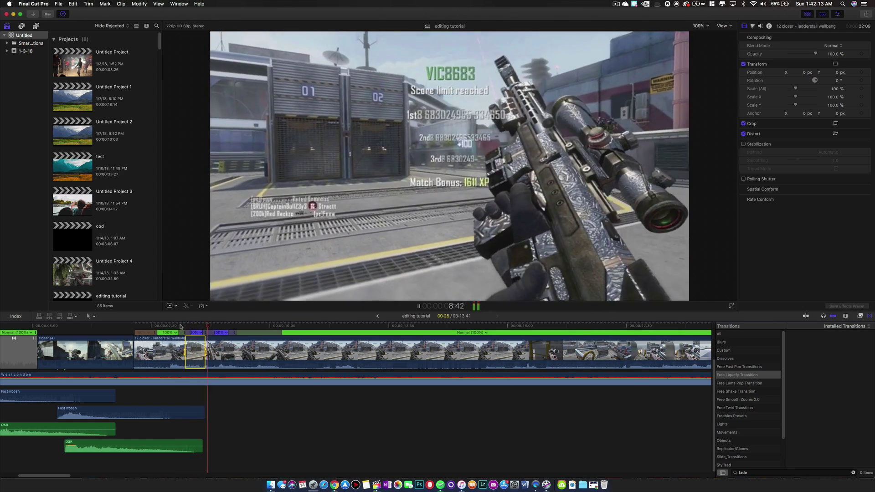
click(245, 351)
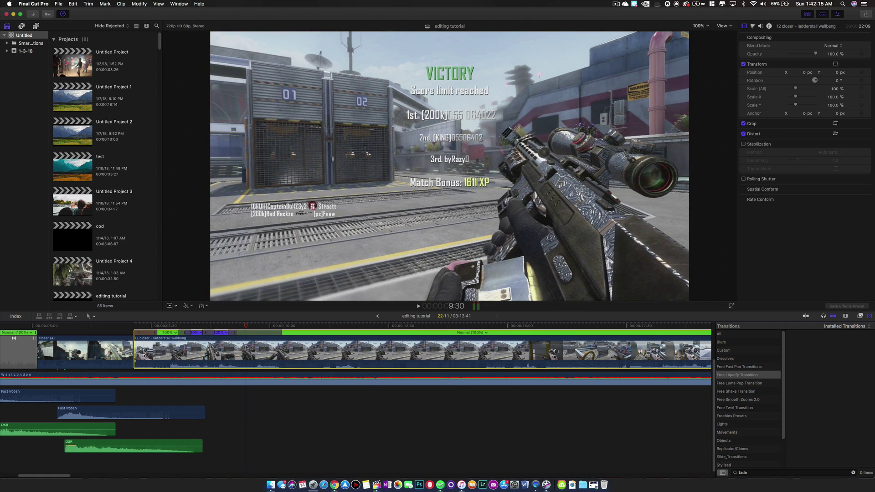
- Cut the ladderstall wallbang clip at 9:30 and delete the remainder, and extend the clip's end to 12:19
key(super+b)
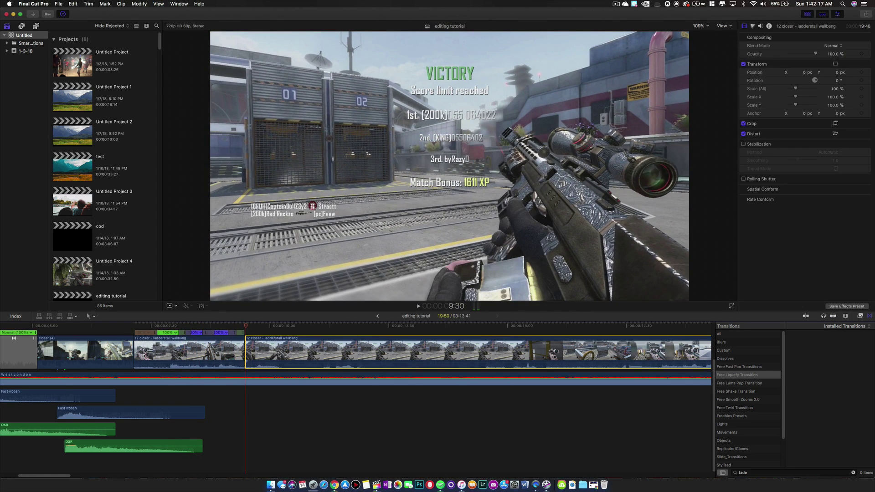
key(shift+Delete)
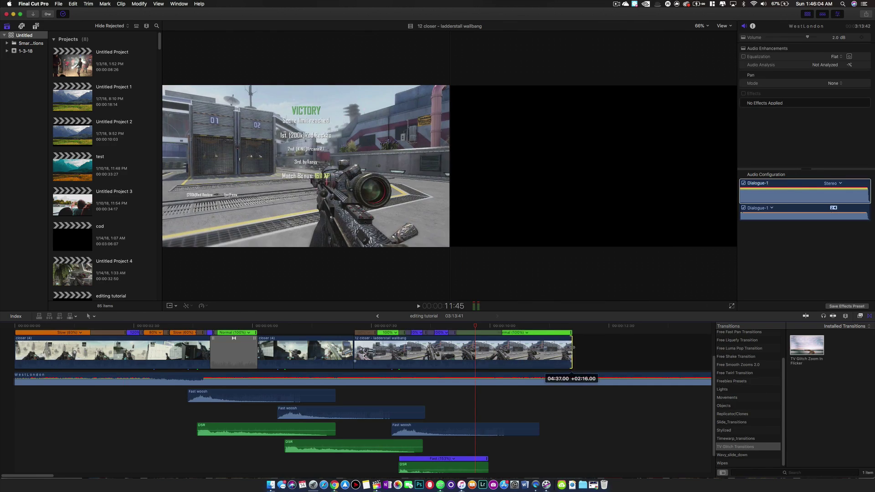
drag(573, 332, 600, 332)
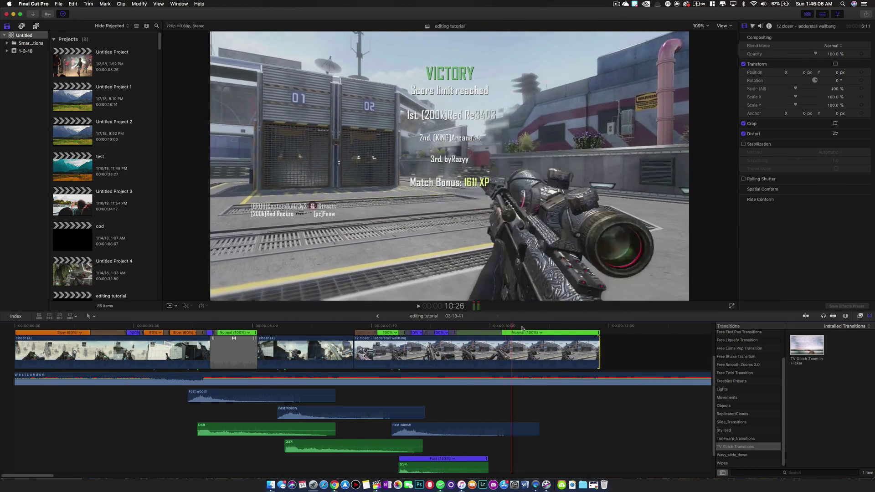
- Split the WestLondon music track at 12:19, where the wallbang clip ends, and delete the rest of the music
click(606, 381)
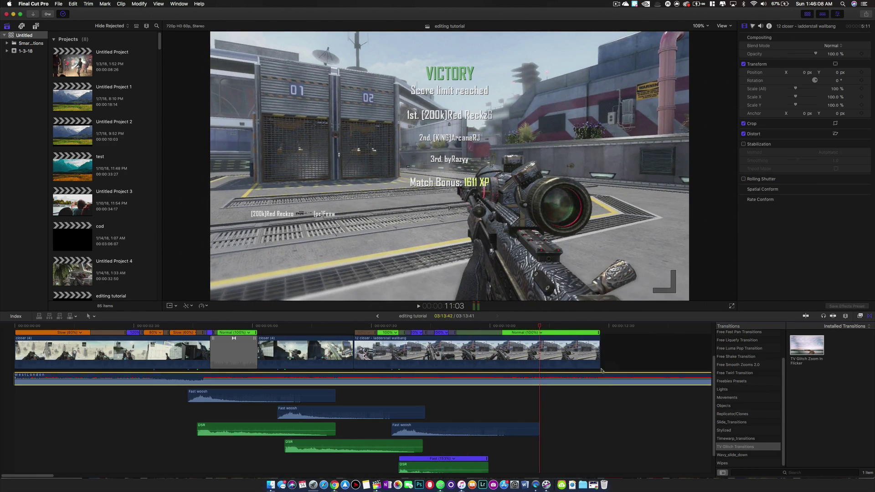
click(599, 328)
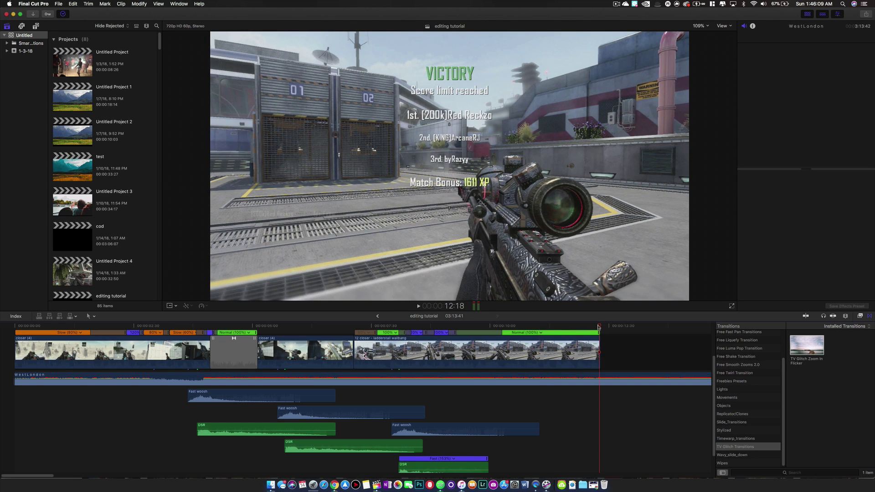
click(598, 356)
key(space)
click(600, 378)
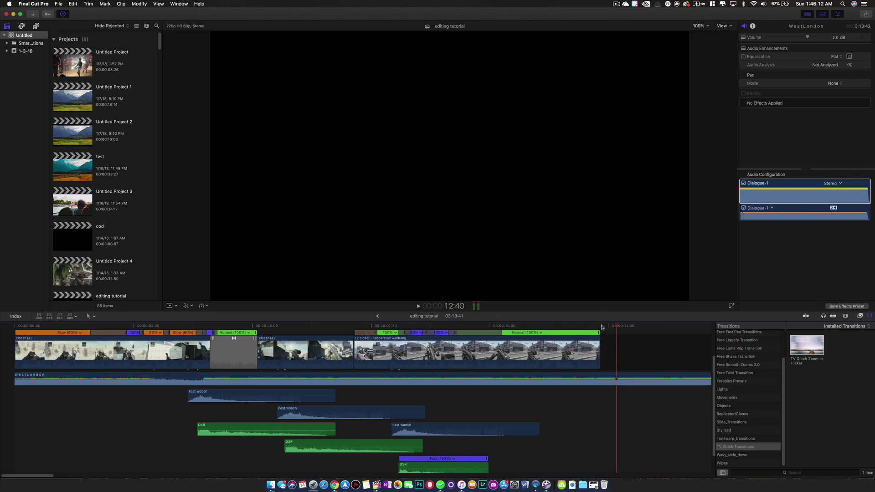
click(600, 327)
click(601, 364)
click(601, 378)
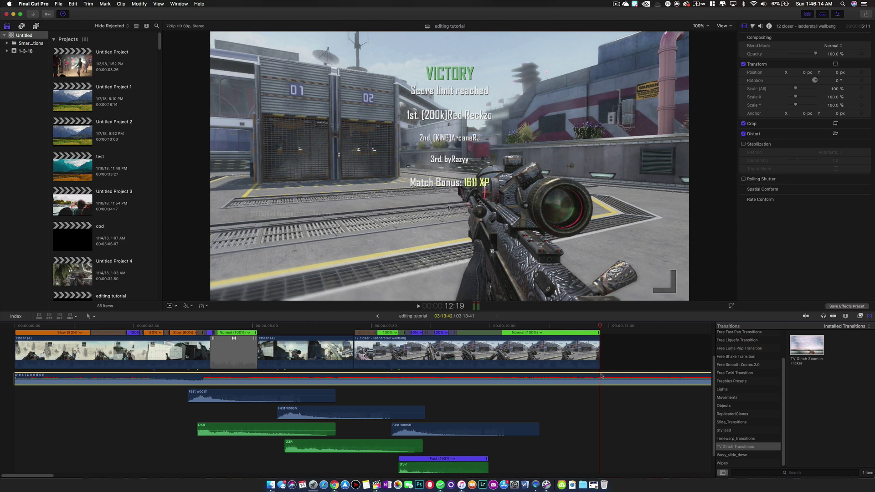
key(b)
click(600, 376)
click(597, 357)
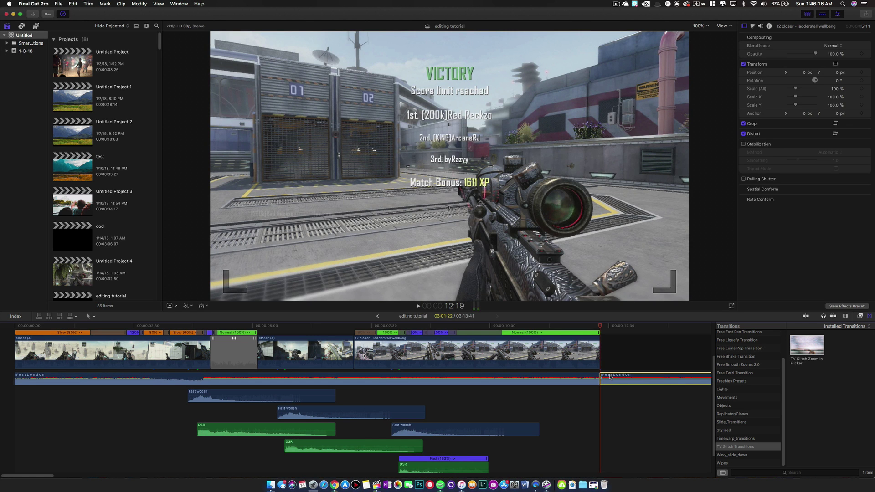
- Search all transitions for "fade" and add Fade To Color to the end of the ladderstall wallbang clip
drag(576, 327, 555, 327)
click(798, 472)
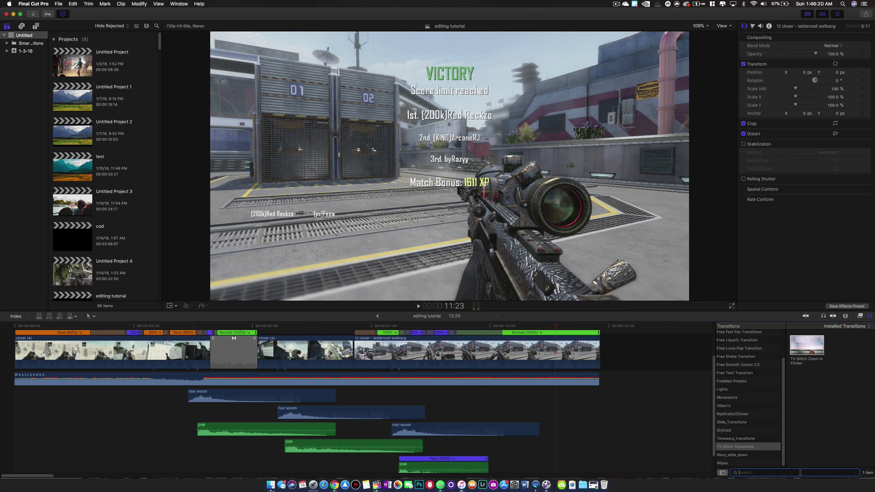
key(Return)
scroll(735, 361, up, 3)
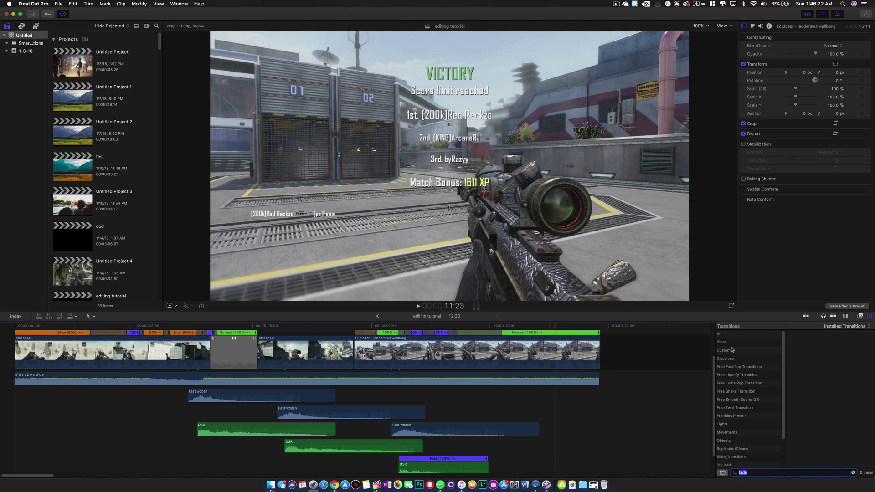
click(729, 334)
drag(806, 346, 557, 349)
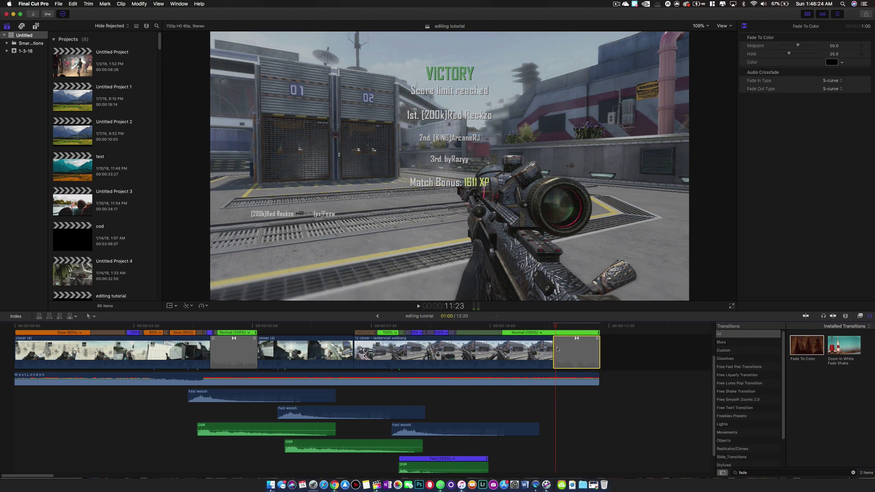
- Add Fade To Color to the start of the first clip, lengthen it to 1:52, and play the opening
drag(793, 346, 27, 350)
click(13, 326)
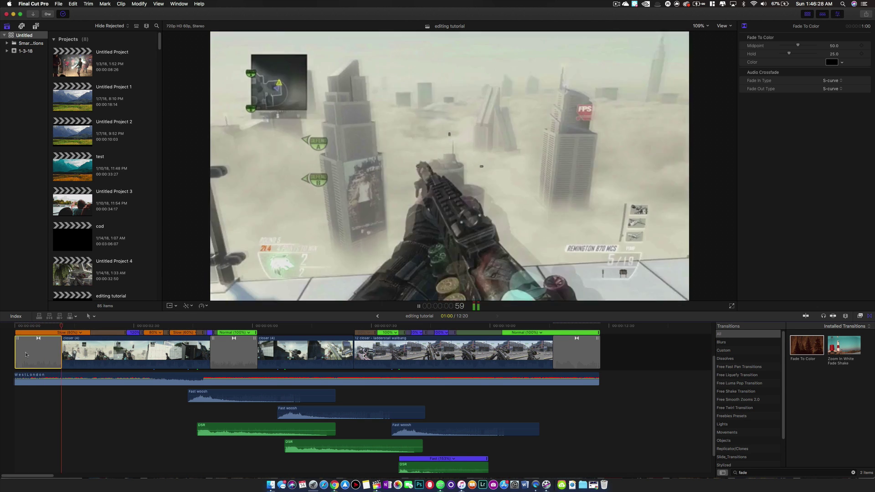
key(space)
drag(62, 351, 103, 351)
click(16, 327)
key(space)
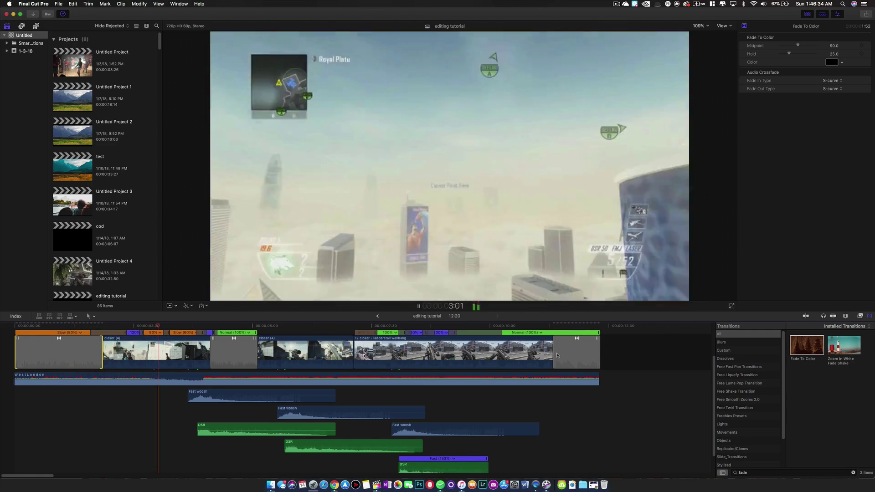
- Lengthen the closing Fade To Color transition to 2:27 and check the ending
key(space)
drag(519, 328, 477, 331)
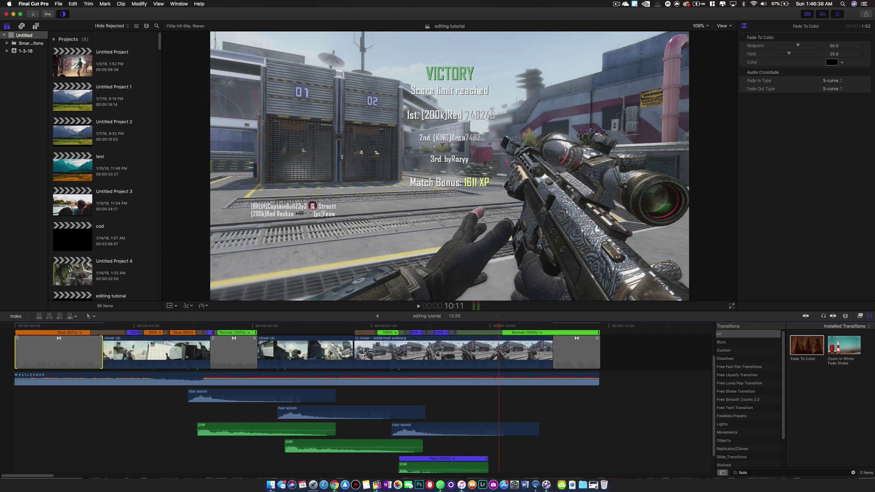
drag(554, 351, 486, 351)
click(472, 329)
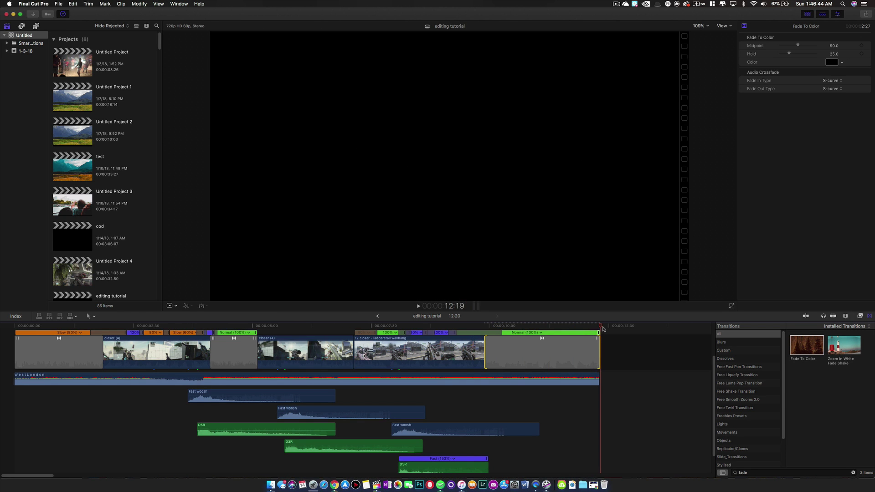
- Fade out the WestLondon music with volume keyframes from -0.1 dB at 9:54 down to silence at its end
click(593, 378)
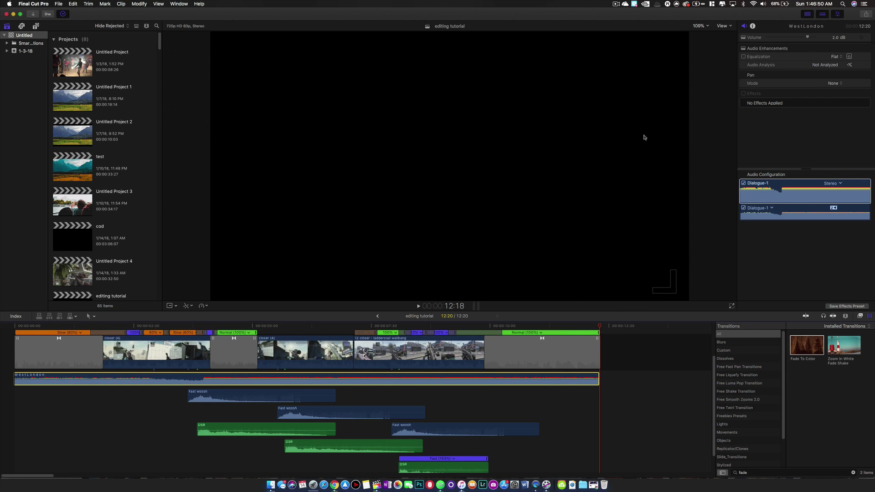
click(835, 245)
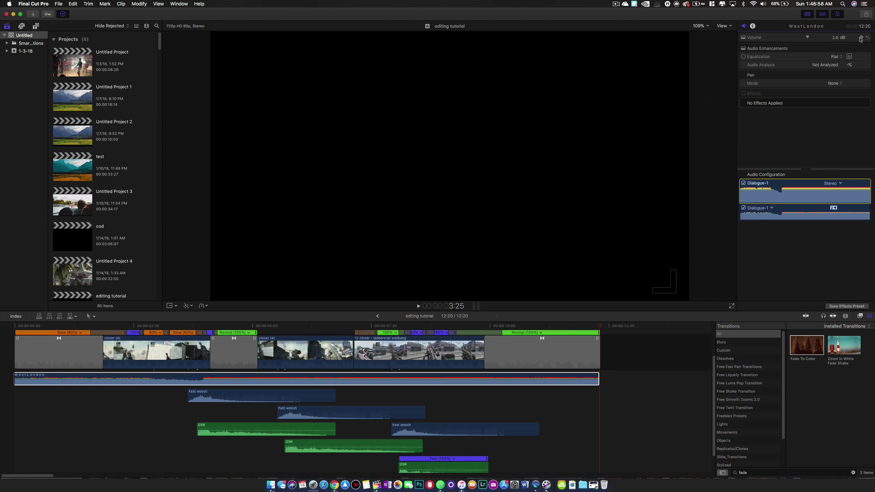
drag(808, 38, 708, 42)
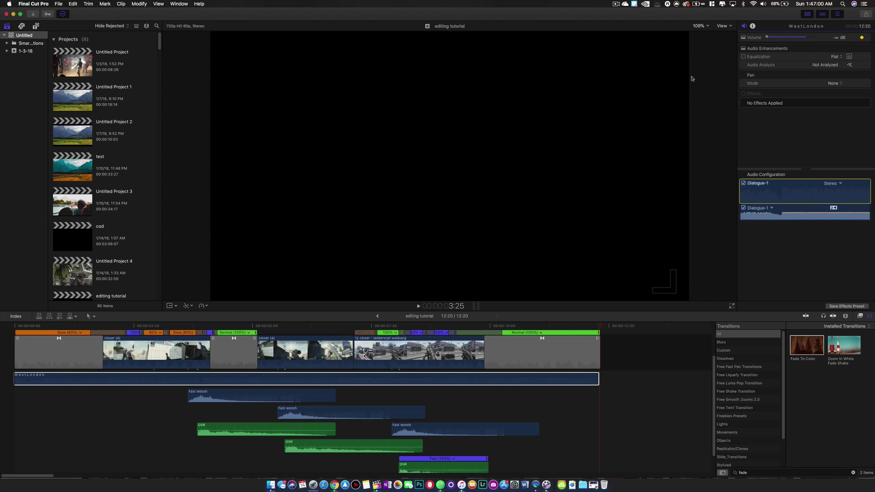
drag(538, 325, 485, 325)
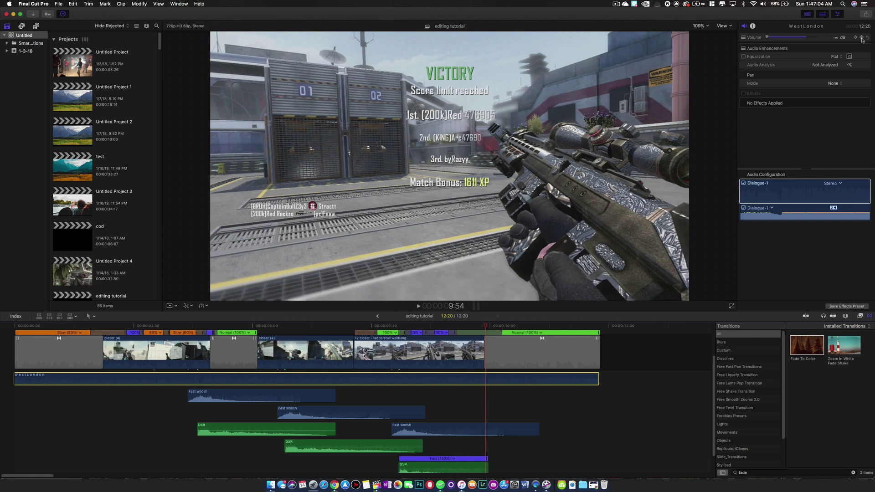
drag(811, 40, 805, 38)
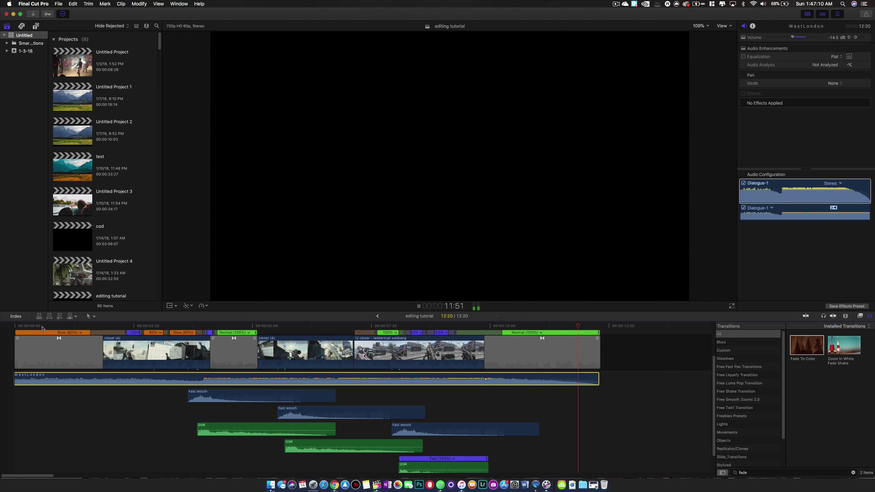
- Fade in the WestLondon music with volume keyframes from silence at the start to 1.0 dB at 1:51, and play it from the beginning
drag(31, 326, 8, 326)
key(space)
click(13, 326)
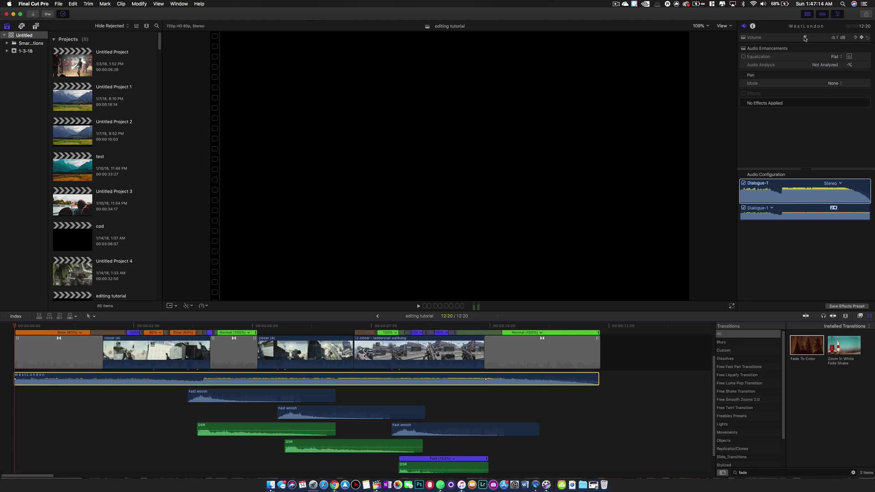
drag(805, 38, 431, 218)
drag(53, 326, 104, 327)
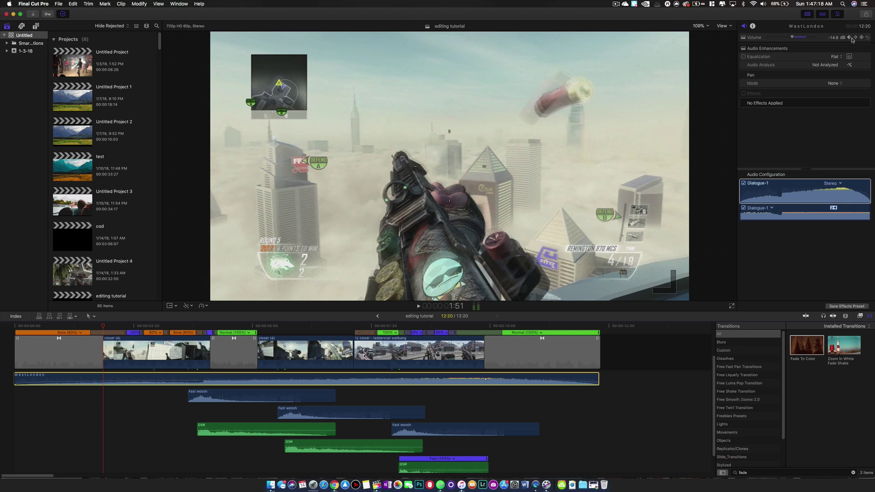
drag(820, 39, 807, 39)
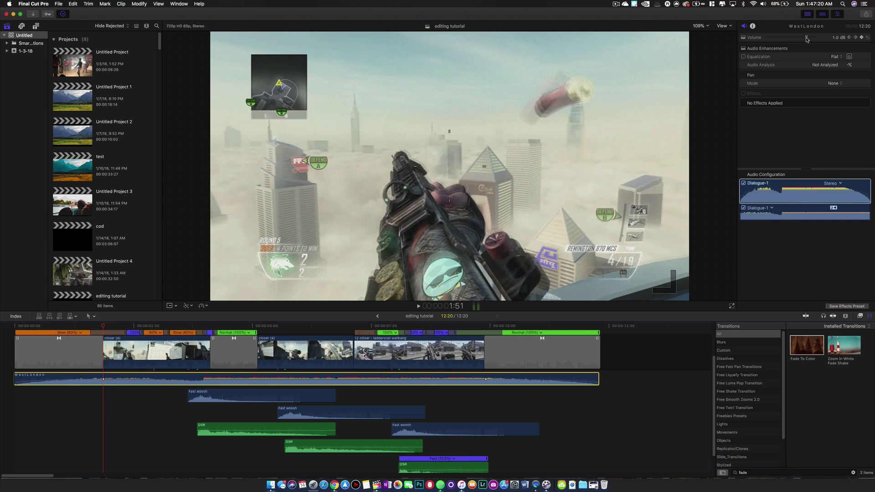
drag(105, 326, 1, 324)
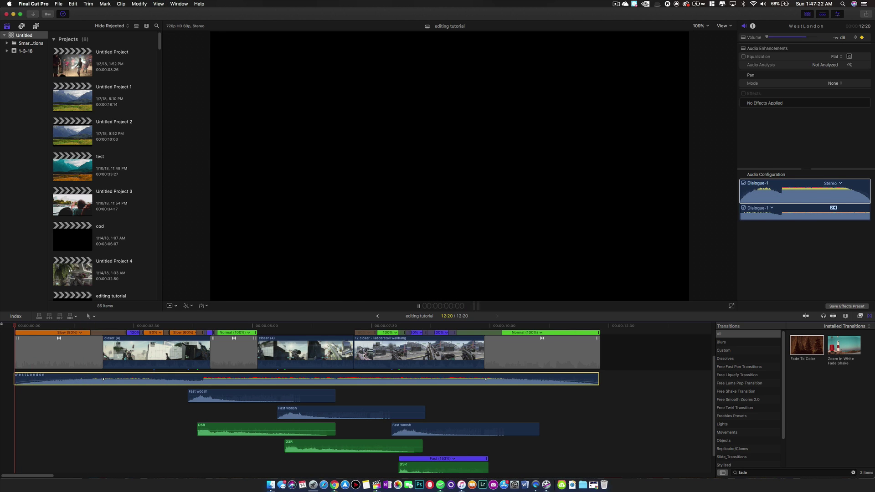
key(space)
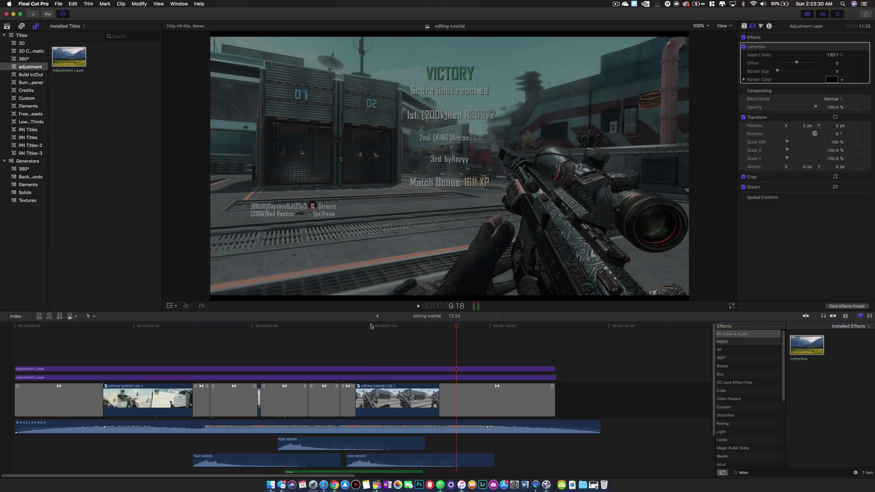
- Inspect the Letterbox effect on the upper adjustment layer and the mLut effect on the lower one
drag(355, 327, 374, 329)
click(367, 370)
click(368, 377)
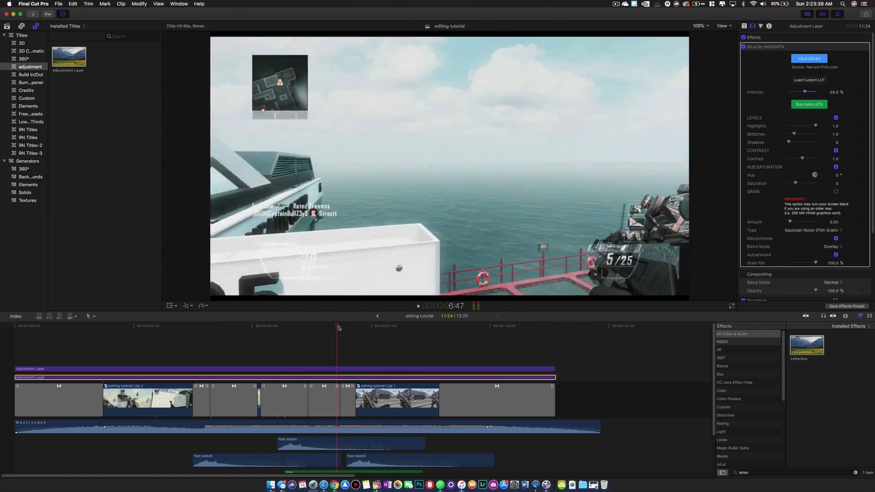
- Scrub and play through the transitions around the round-ending killcam to review them with the grade and letterbox applied
drag(346, 329, 350, 329)
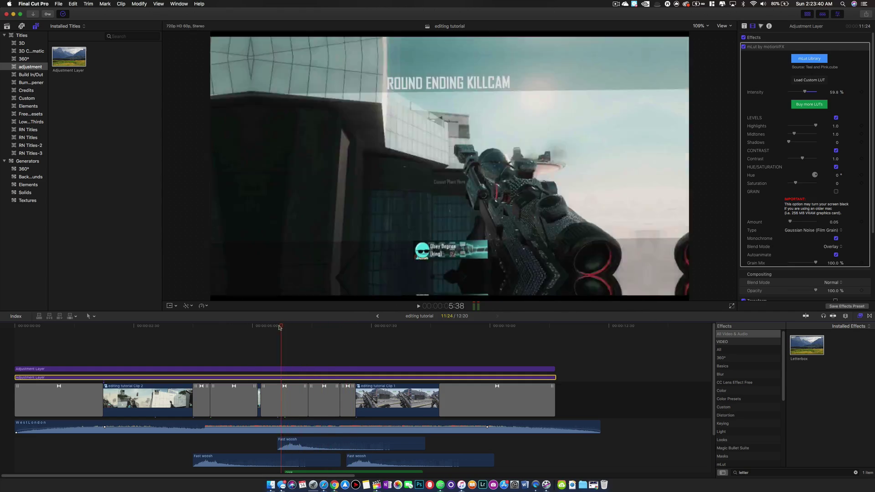
drag(261, 325, 271, 323)
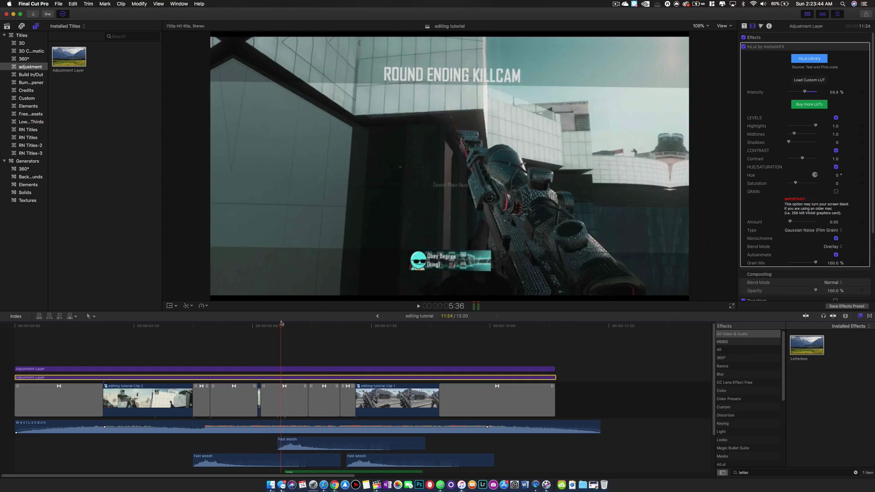
drag(284, 324, 202, 326)
key(space)
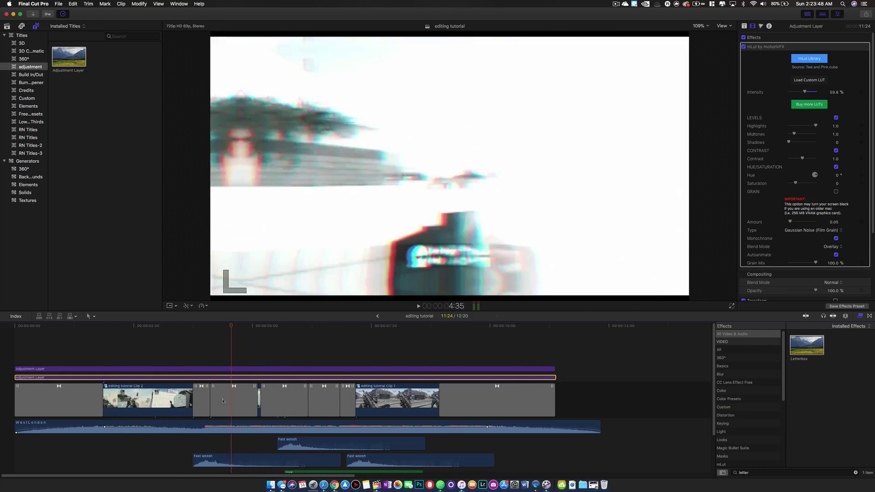
drag(76, 327, 333, 362)
- Compare the upper adjustment layer's Letterbox settings with the lower layer's mLut settings, checking the picture at 2:27 and 7:37
click(547, 369)
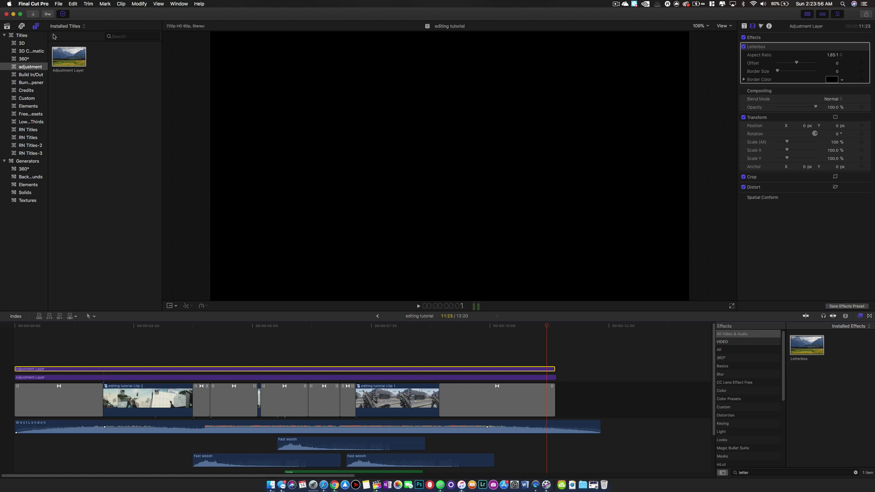
key(super+f)
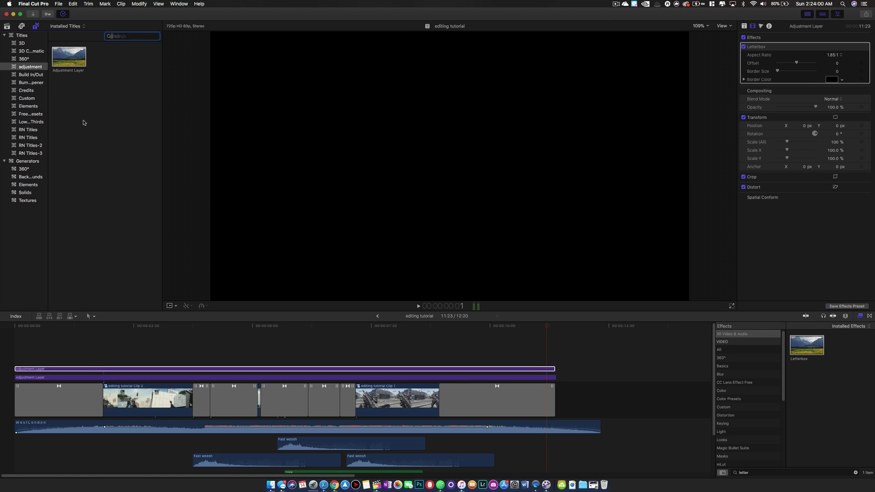
mouse_move(120, 326)
mouse_down()
mouse_move(38, 328)
mouse_move(131, 328)
mouse_up()
click(152, 378)
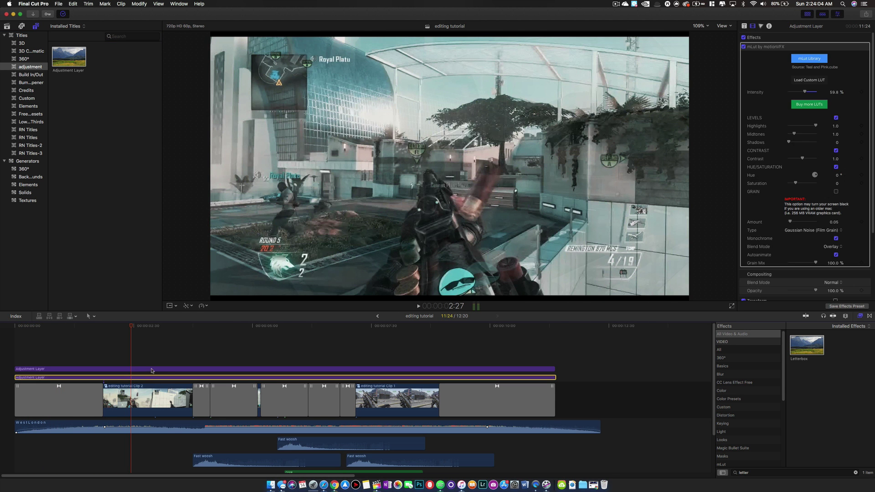
click(154, 369)
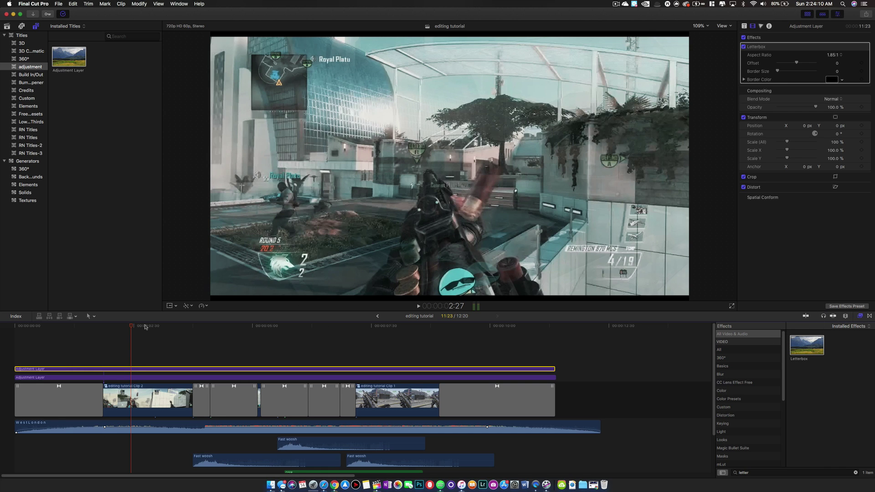
click(162, 378)
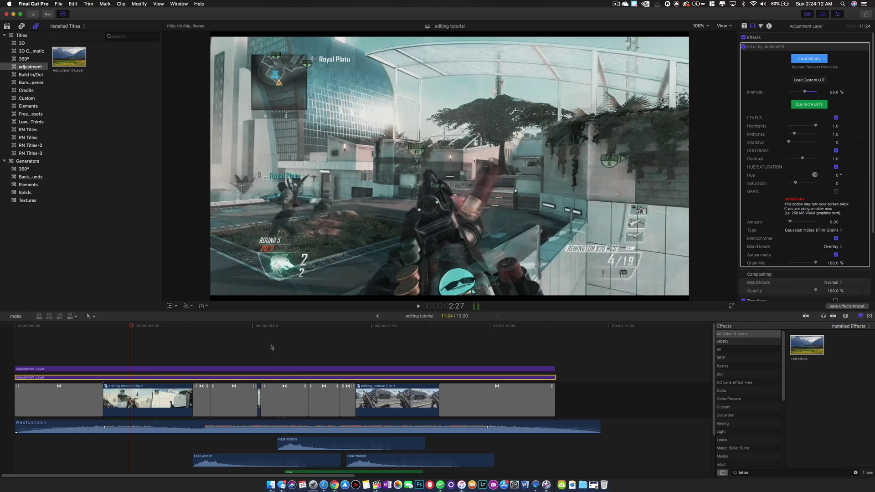
drag(220, 328, 380, 327)
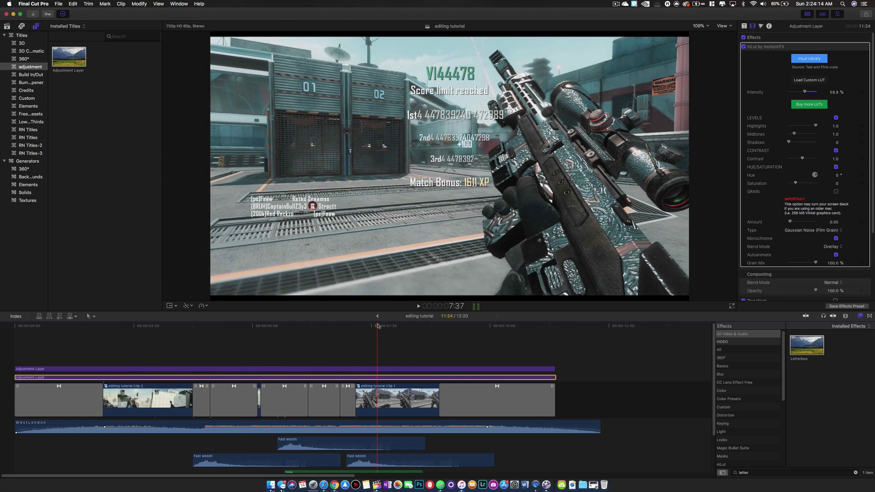
- Browse the video effect categories, clear the "letter" search, and show the effect in the mLut category
scroll(756, 388, down, 5)
scroll(740, 386, up, 5)
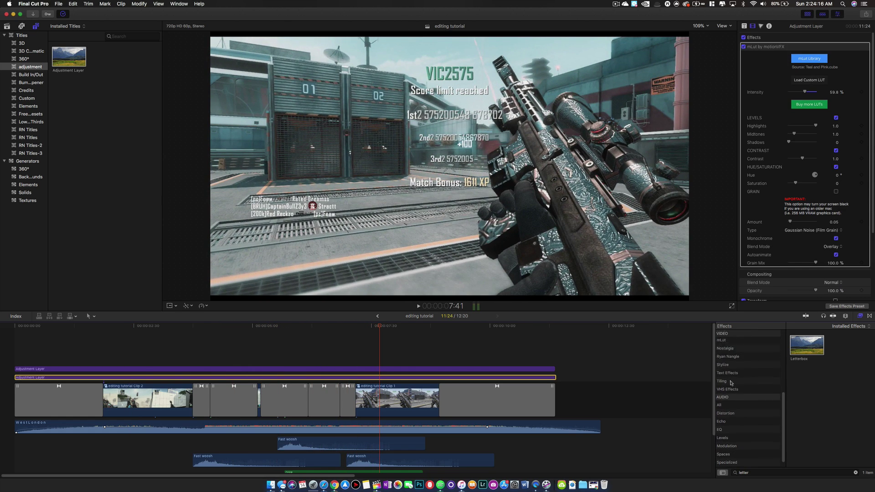
click(731, 432)
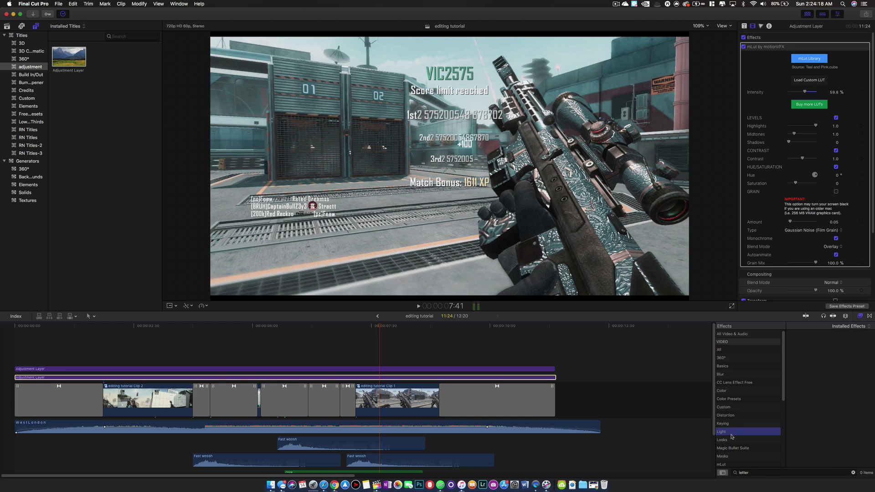
click(738, 384)
scroll(738, 384, down, 1)
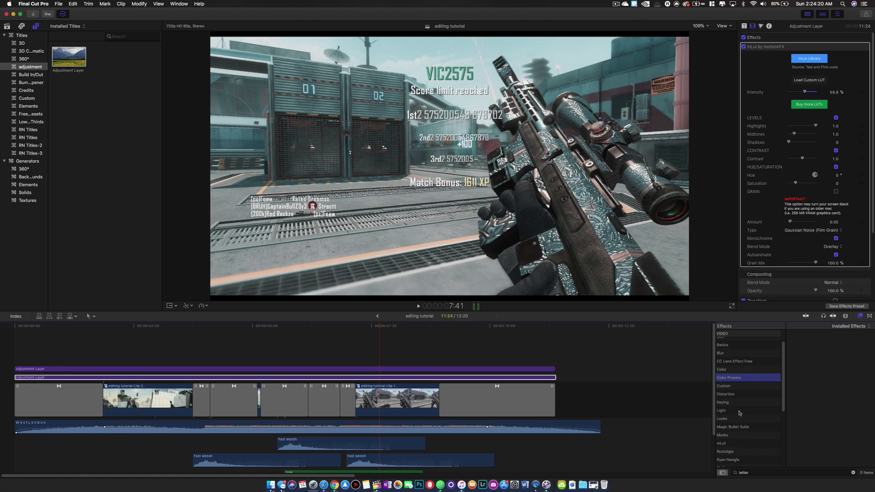
click(734, 442)
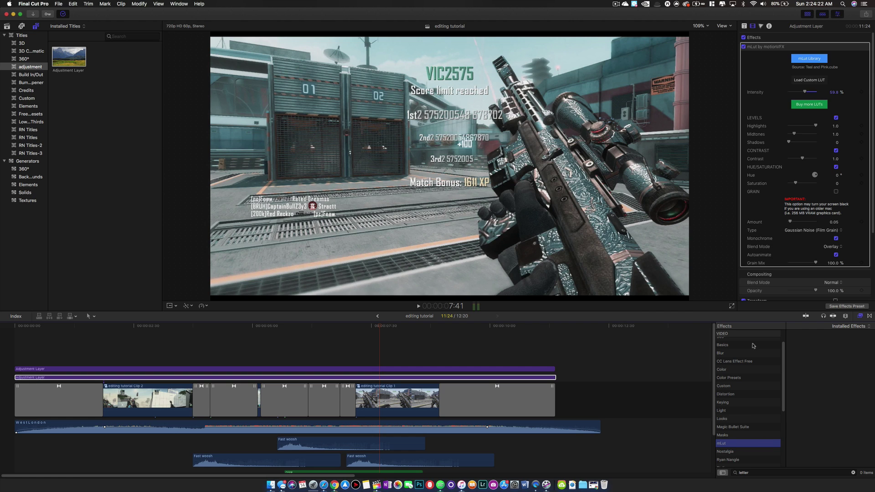
click(851, 471)
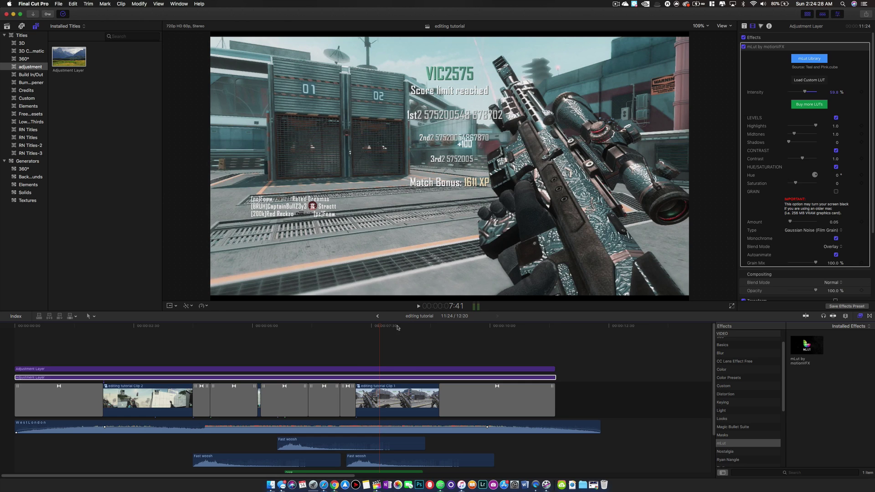
drag(396, 328, 365, 327)
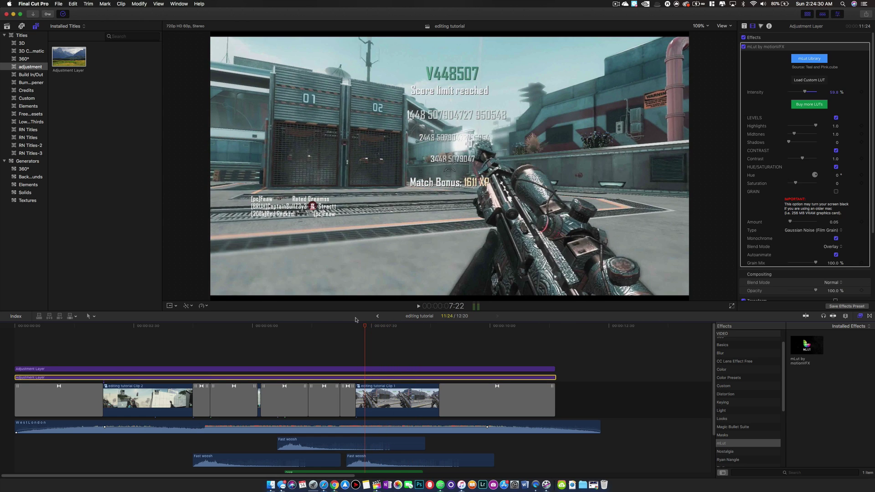
drag(198, 327, 378, 347)
right_click(387, 396)
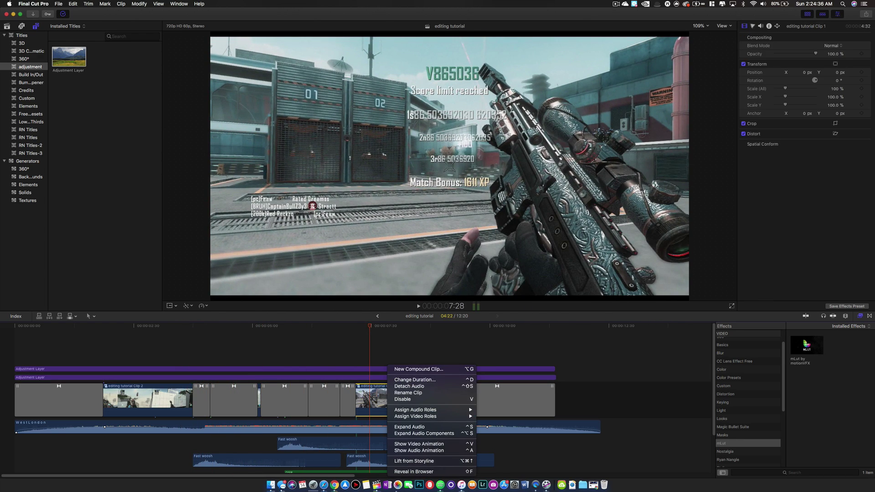
click(368, 396)
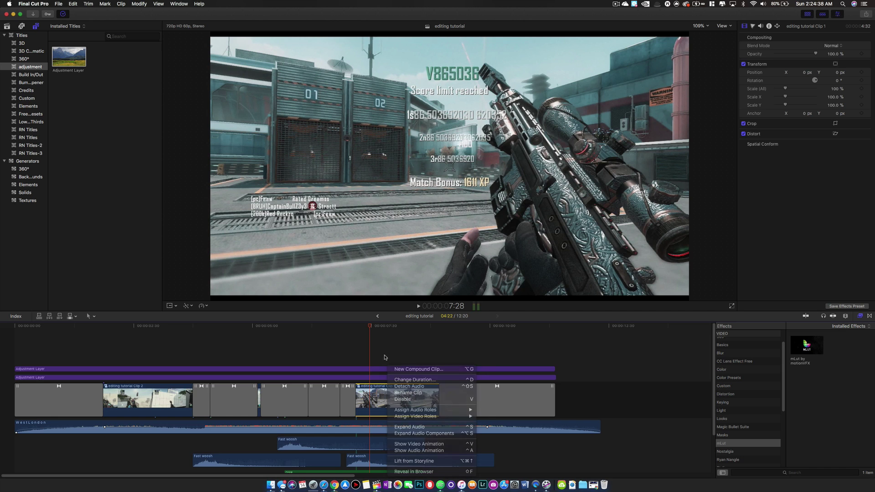
right_click(385, 395)
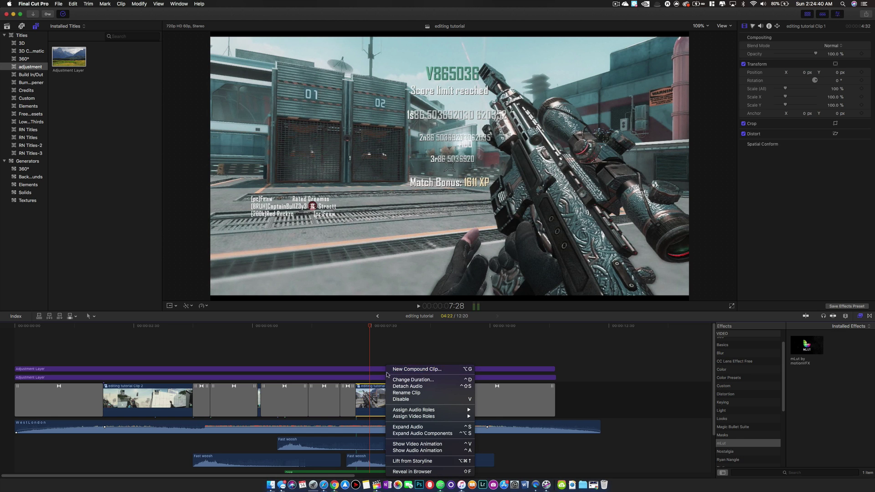
click(401, 369)
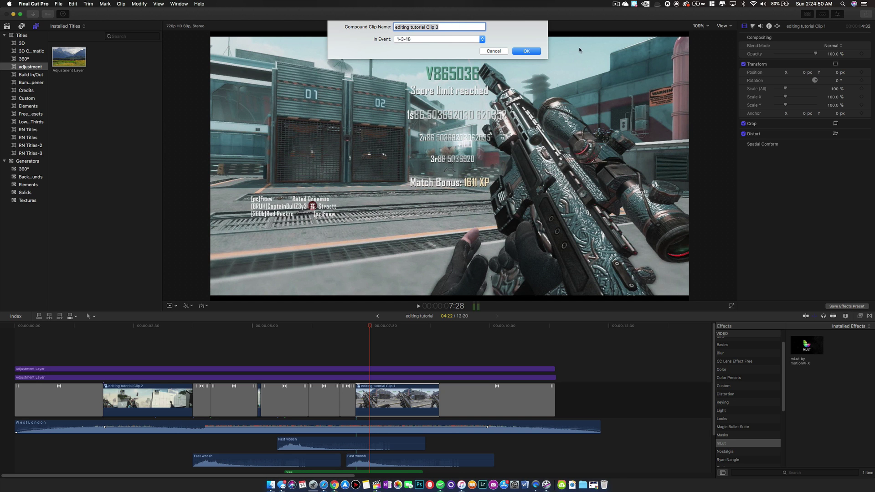
click(493, 51)
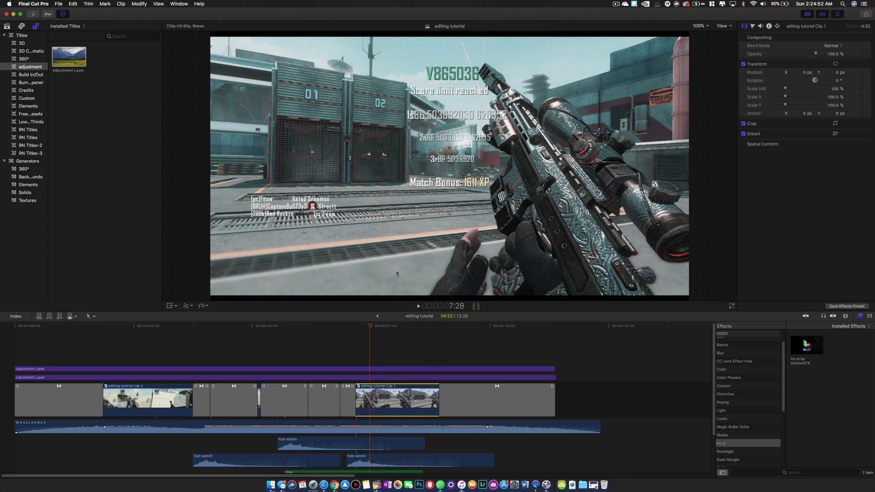
- Check the first gameplay clip at 3:00, then view the Basics effects and the Lights transitions
drag(382, 326, 158, 347)
click(169, 385)
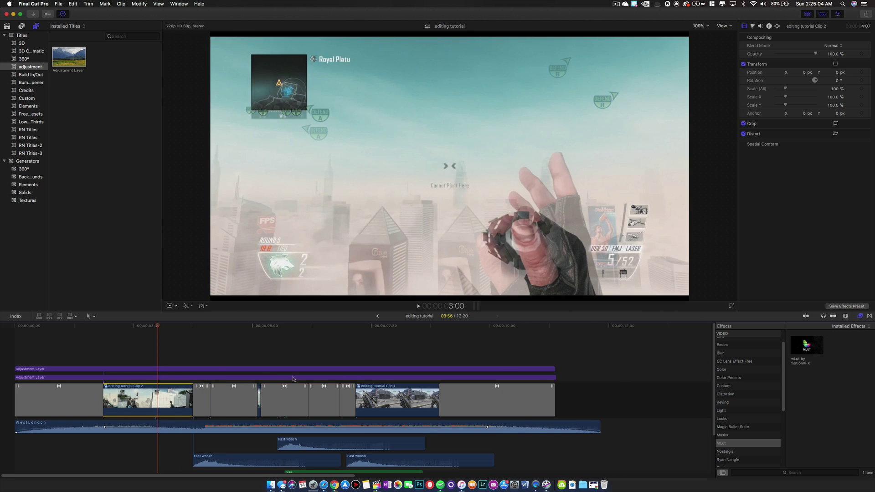
click(752, 344)
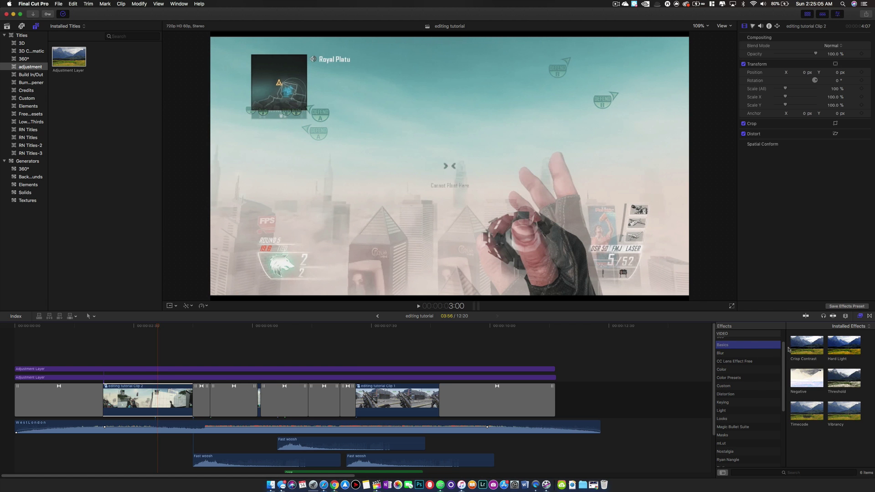
click(868, 316)
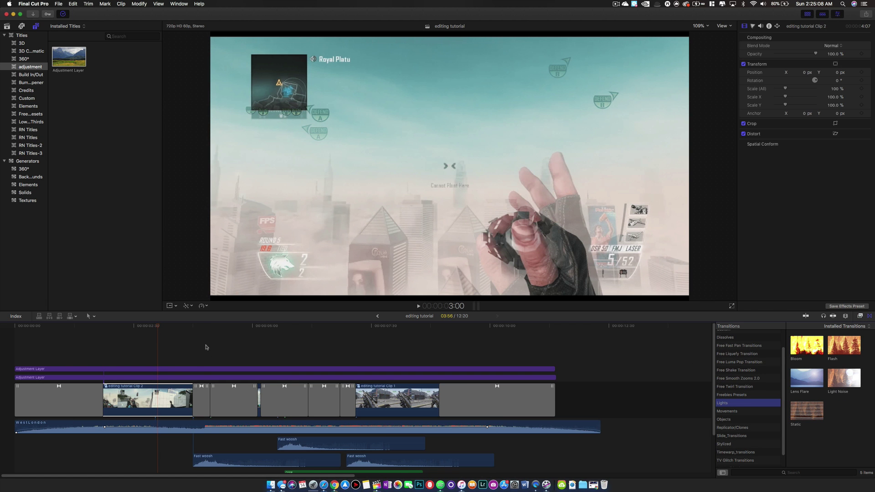
- Inspect the Smooth Zoom Out Tool transition at 3:57 in the precision editor, then scrub through the whole edit to review it
drag(194, 327, 203, 328)
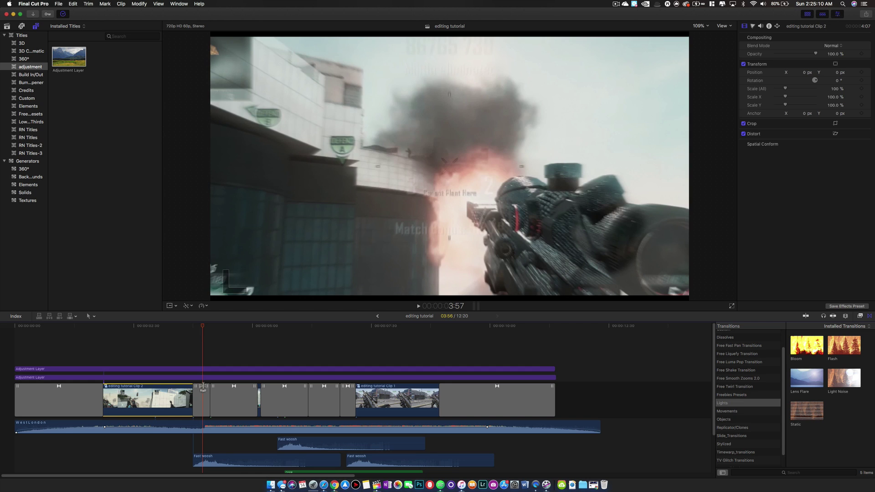
click(207, 396)
double_click(207, 397)
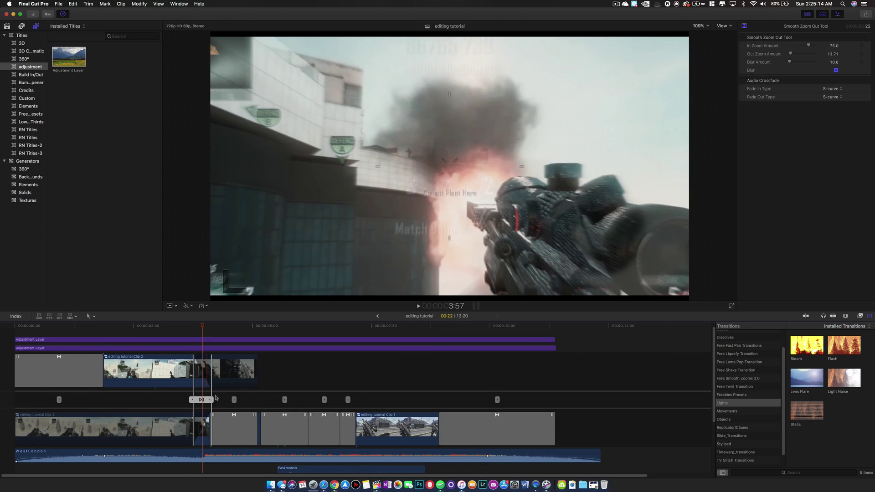
double_click(200, 403)
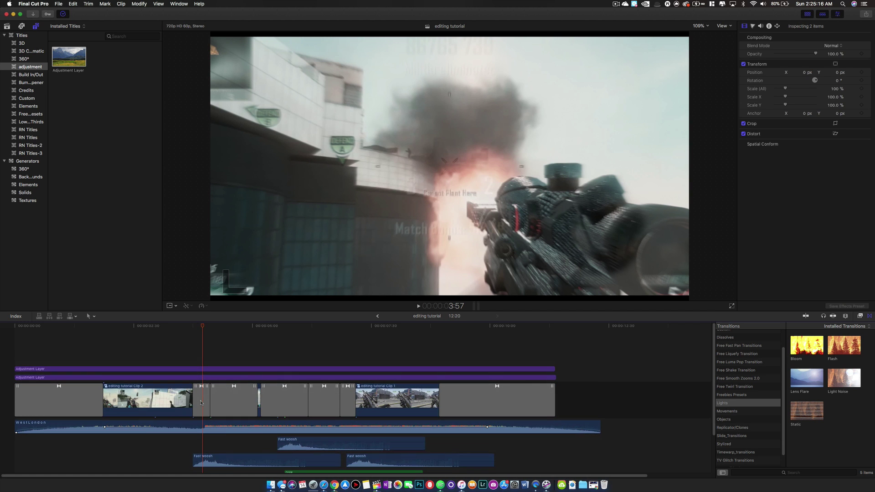
drag(200, 327, 417, 314)
drag(16, 326, 198, 337)
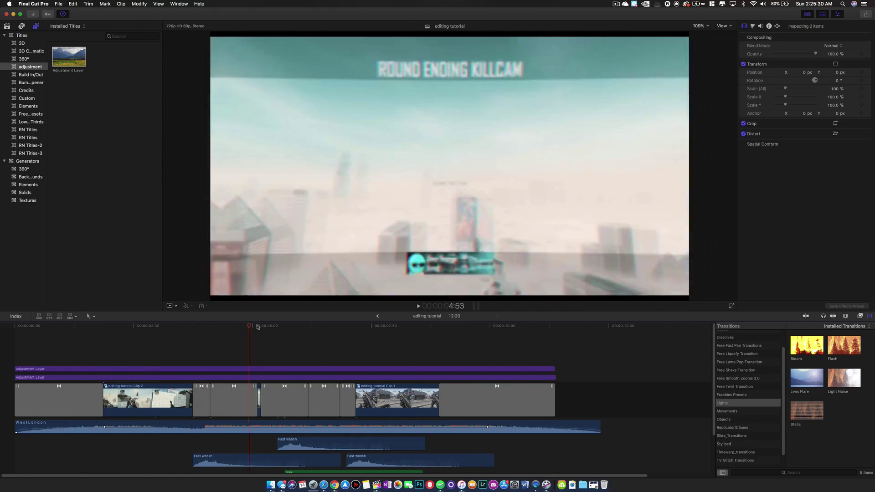